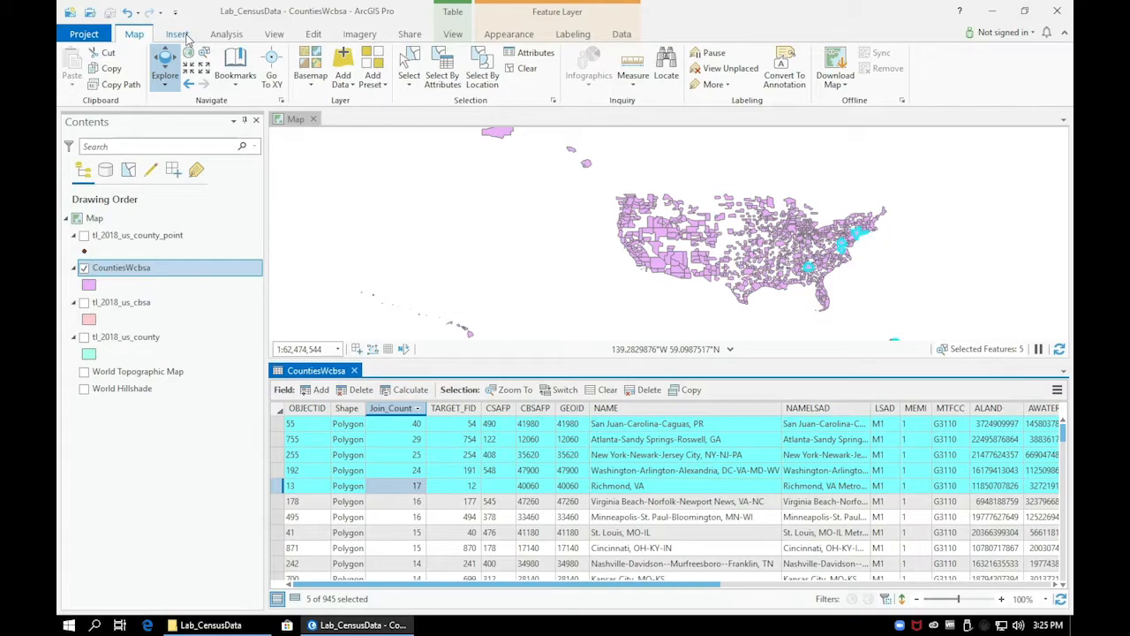
Add tl_2018_us_uac10.shp from the project's Data folder to the map, placing it directly above the CountiesWcbsa layer
left_click(284, 38)
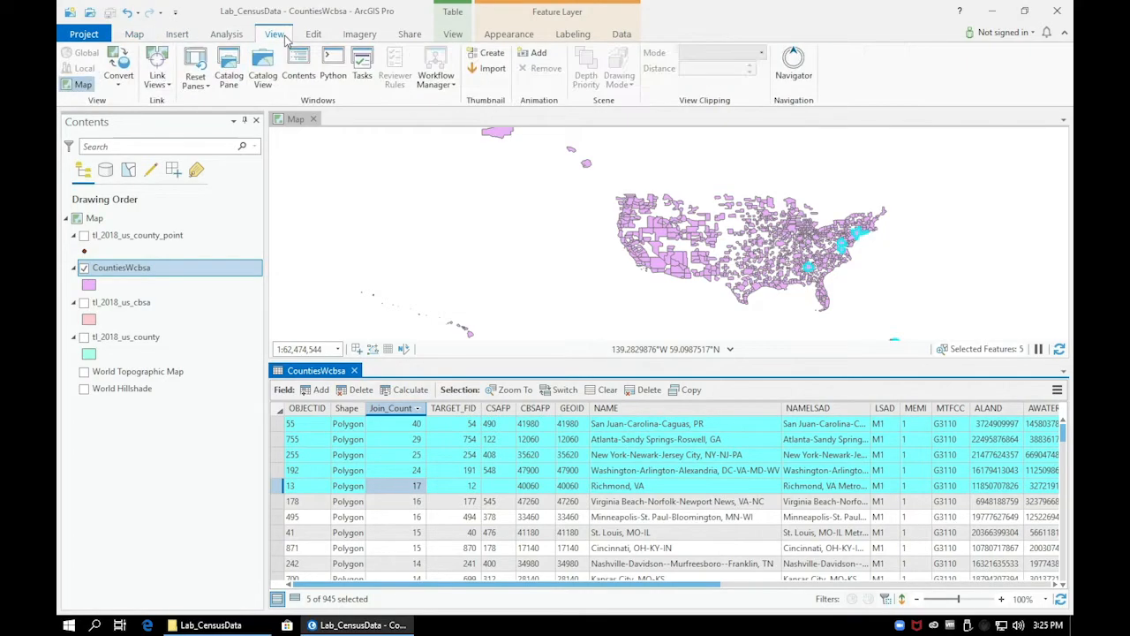
left_click(227, 71)
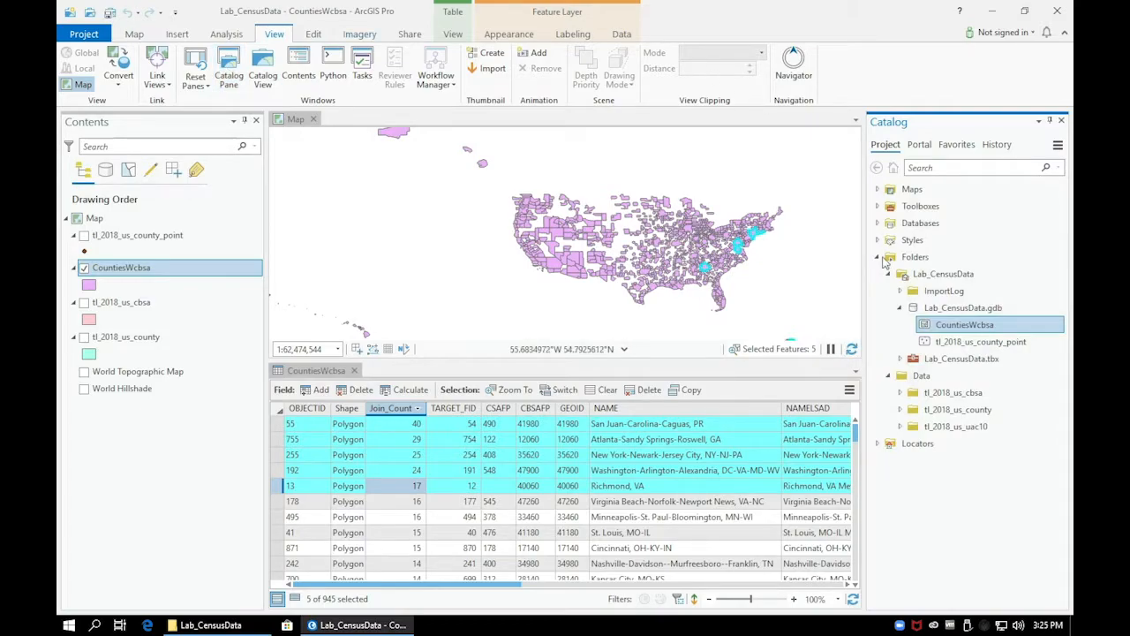
left_click(900, 308)
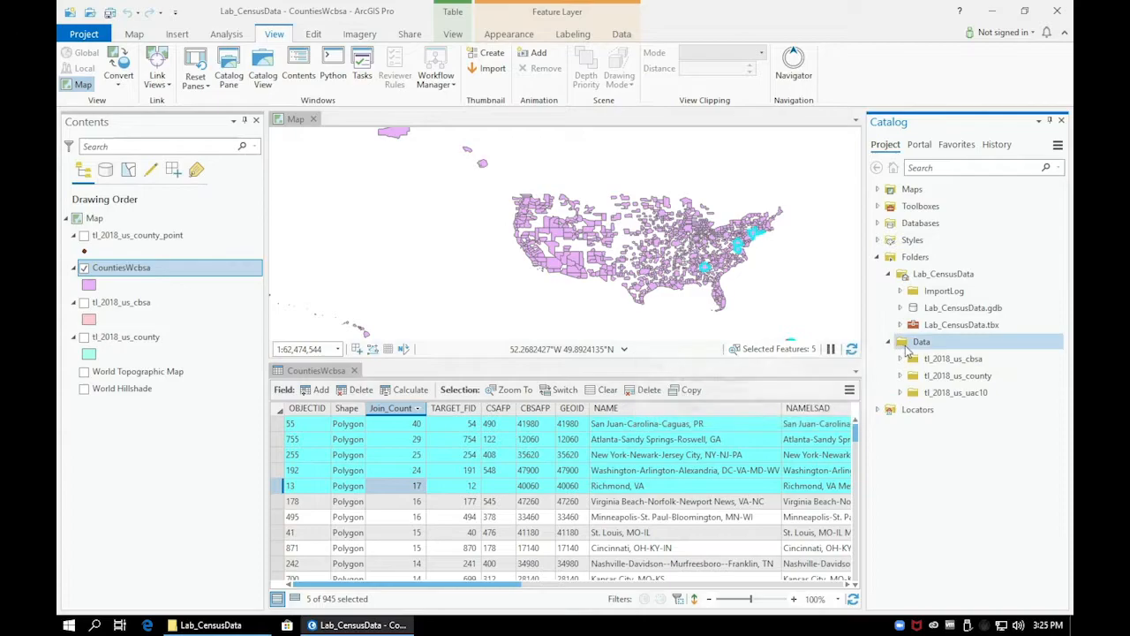
left_click(901, 394)
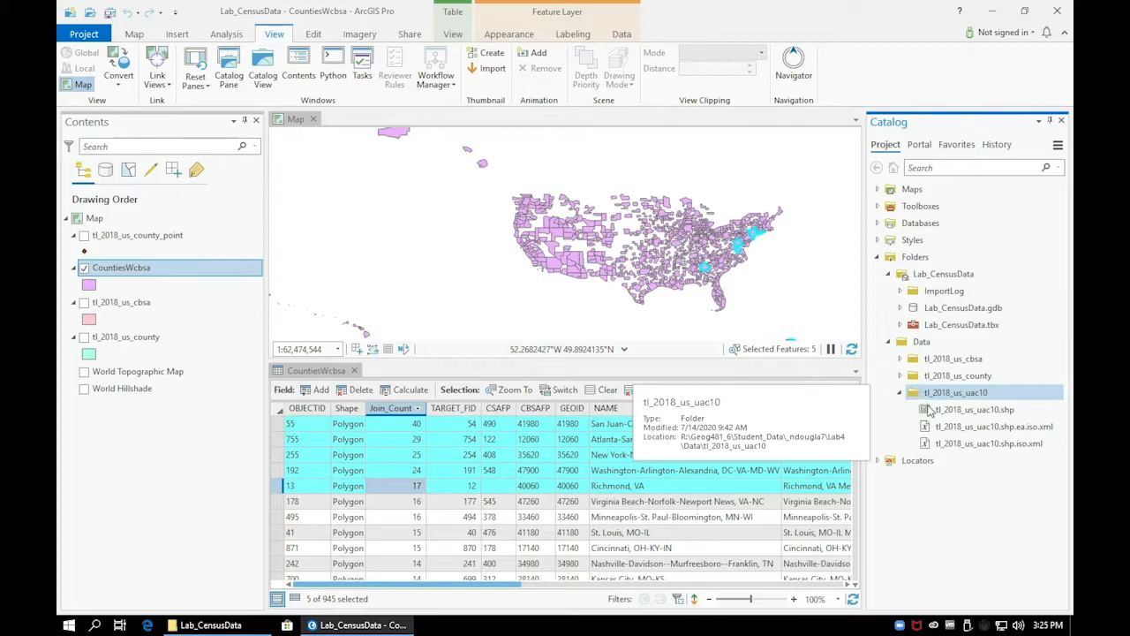
left_click(934, 409)
mouse_move(934, 409)
left_mouse_down()
mouse_move(307, 254)
mouse_move(173, 267)
left_mouse_up()
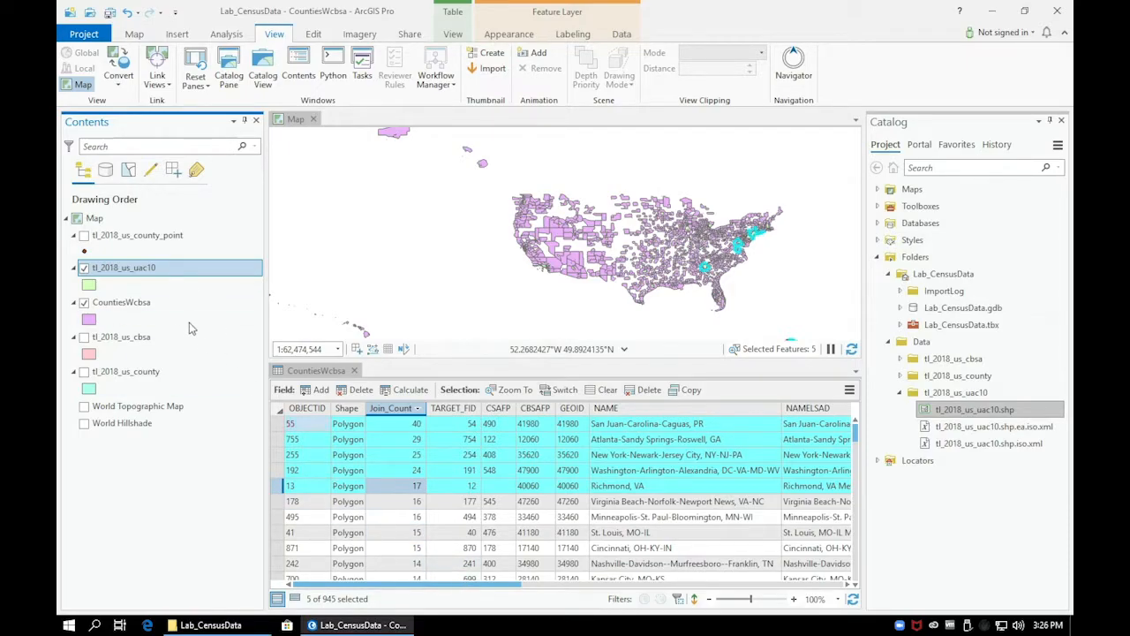
Open the tl_2018_us_uac10 attribute table and examine its area fields and the layer's urban areas around northern California
right_click(148, 272)
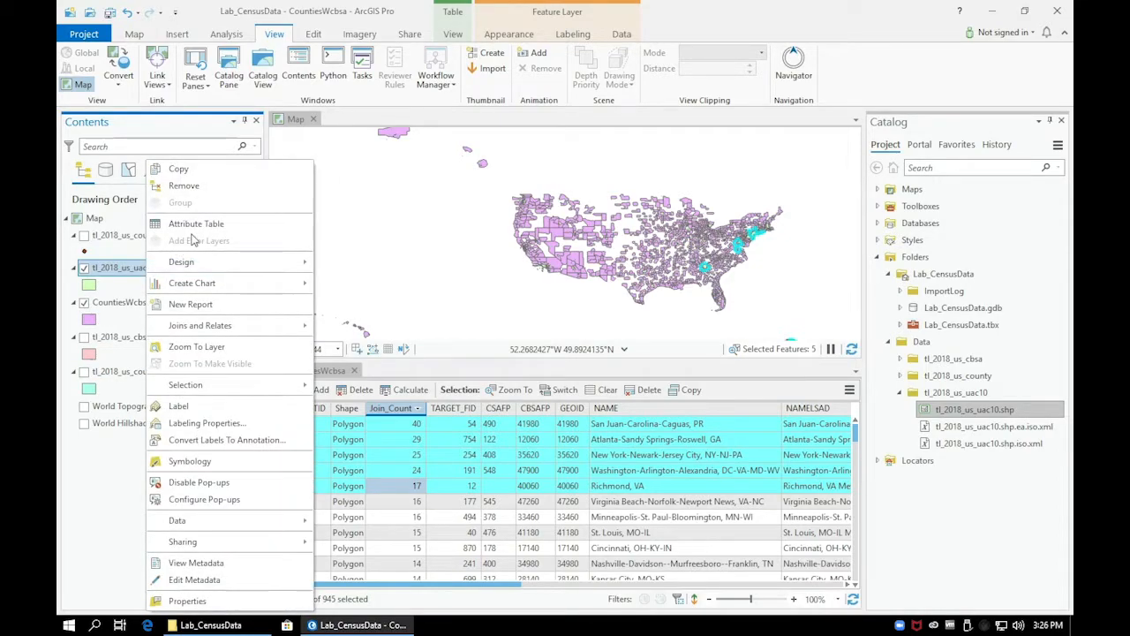
left_click(204, 228)
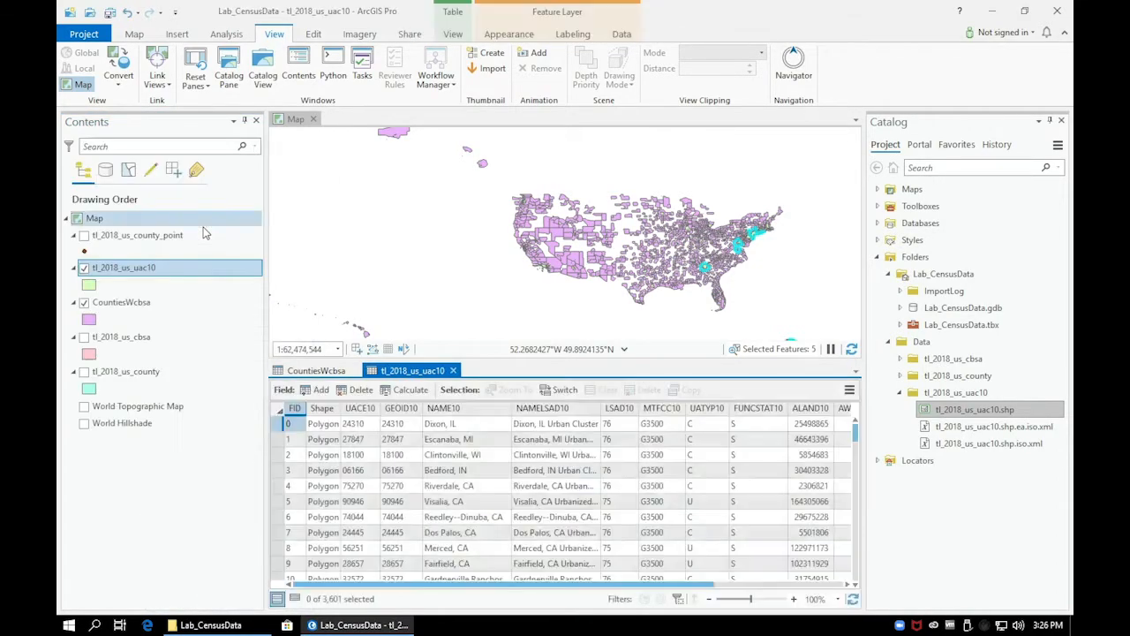
left_click(84, 270)
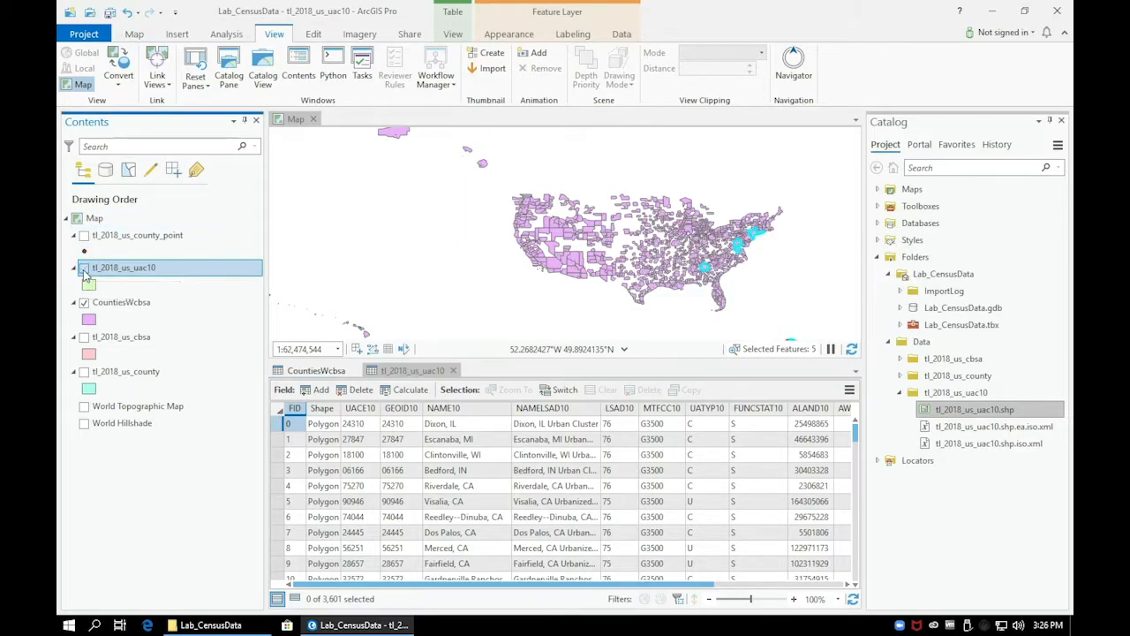
left_click(84, 270)
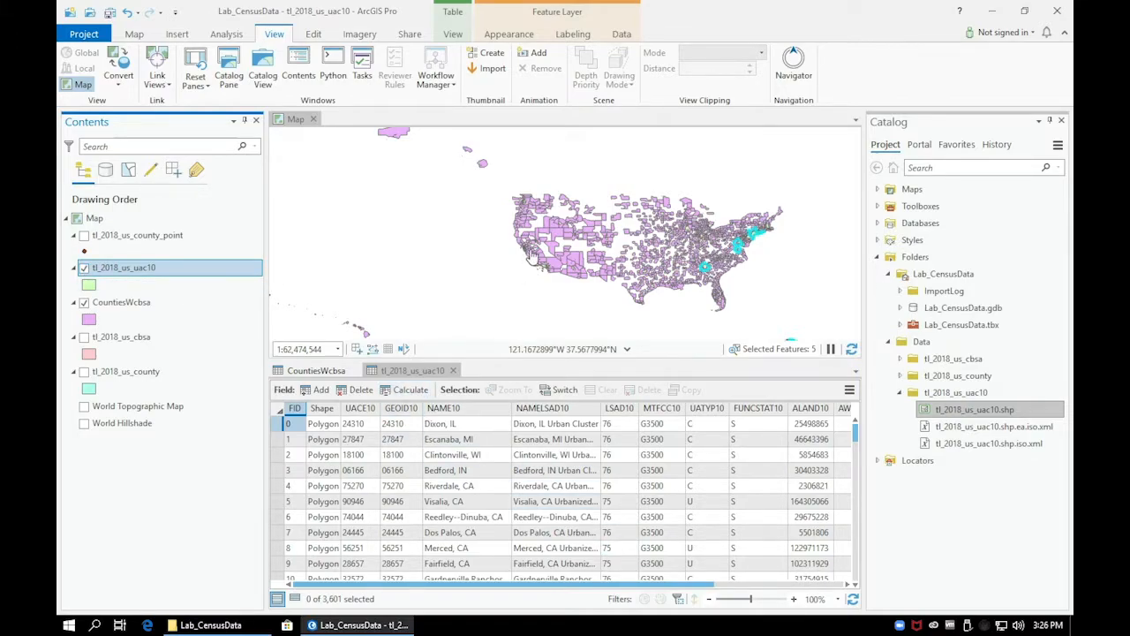
scroll(532, 256, "up", 5)
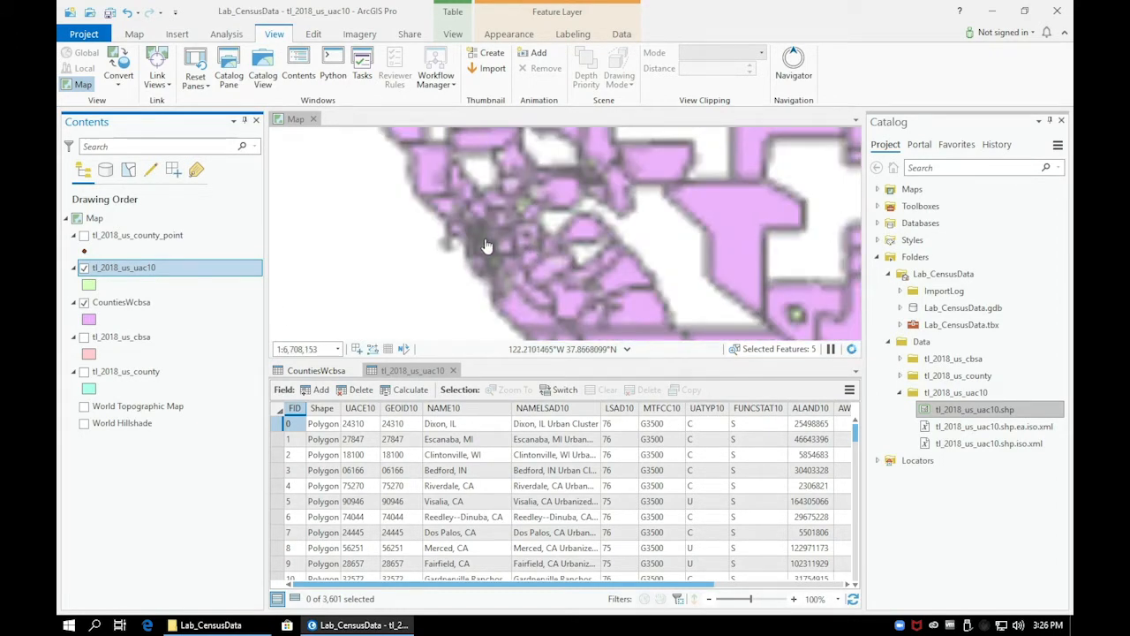
scroll(482, 253, "up", 2)
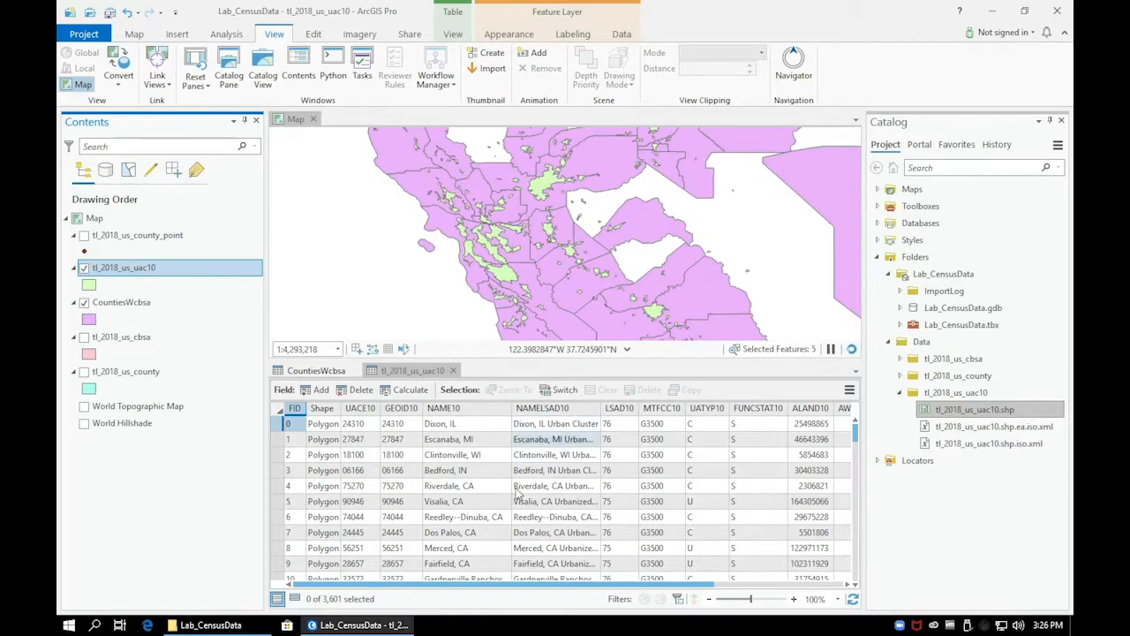
left_click_drag(520, 591, 702, 594)
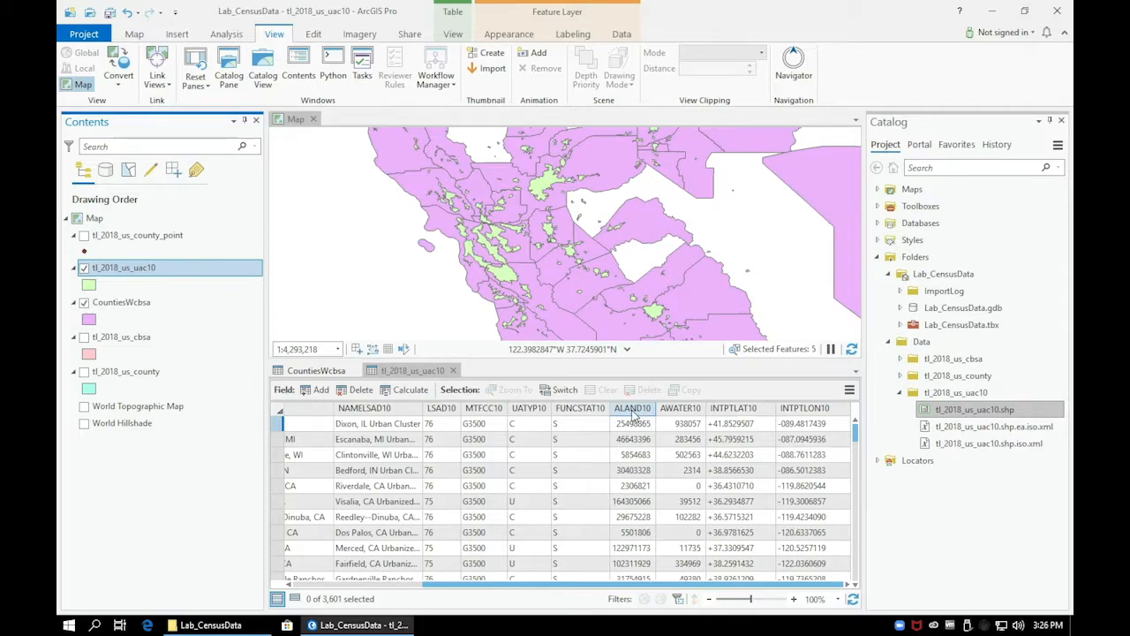
Review the land and water area fields in the CountiesWcbsa attribute table
left_click(322, 371)
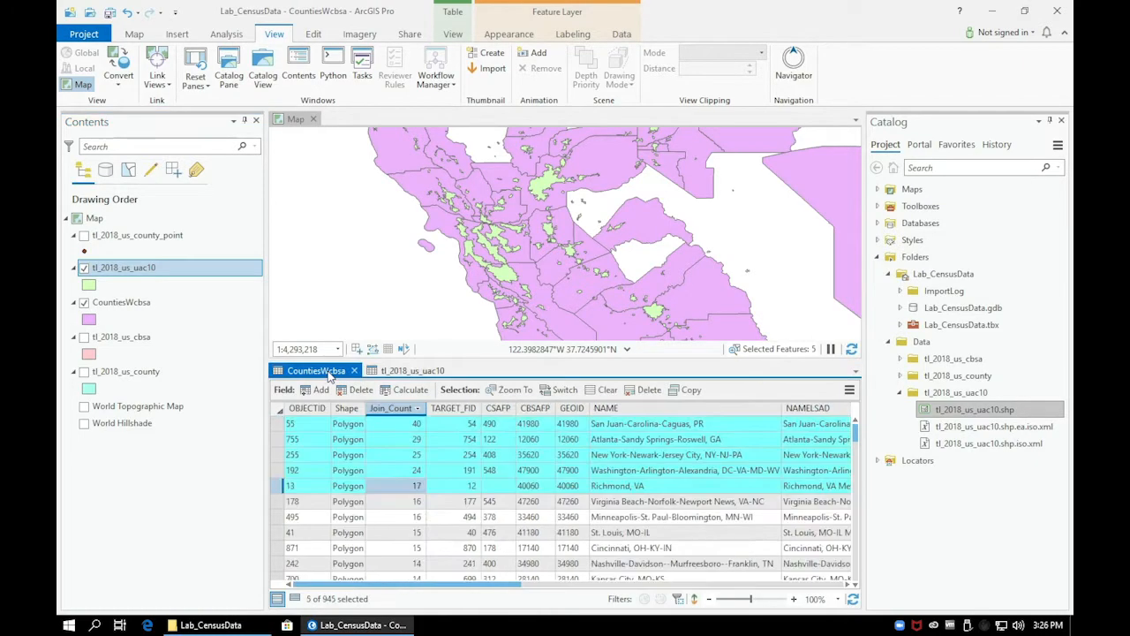
left_click_drag(516, 585, 744, 602)
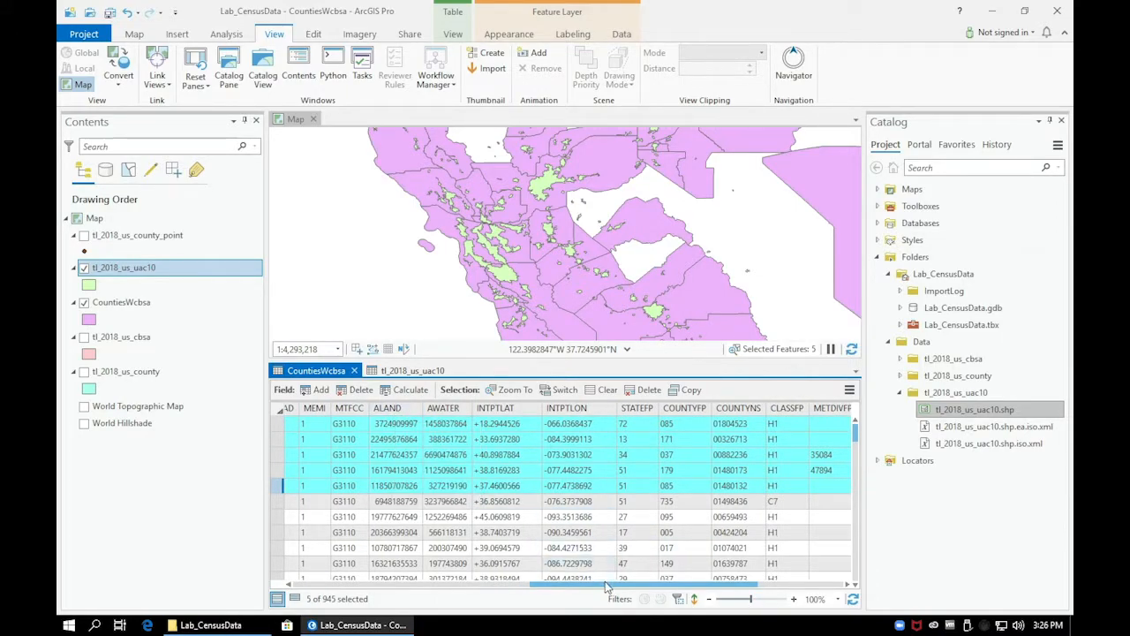
mouse_move(640, 589)
left_mouse_down()
mouse_move(737, 589)
mouse_move(621, 587)
left_mouse_up()
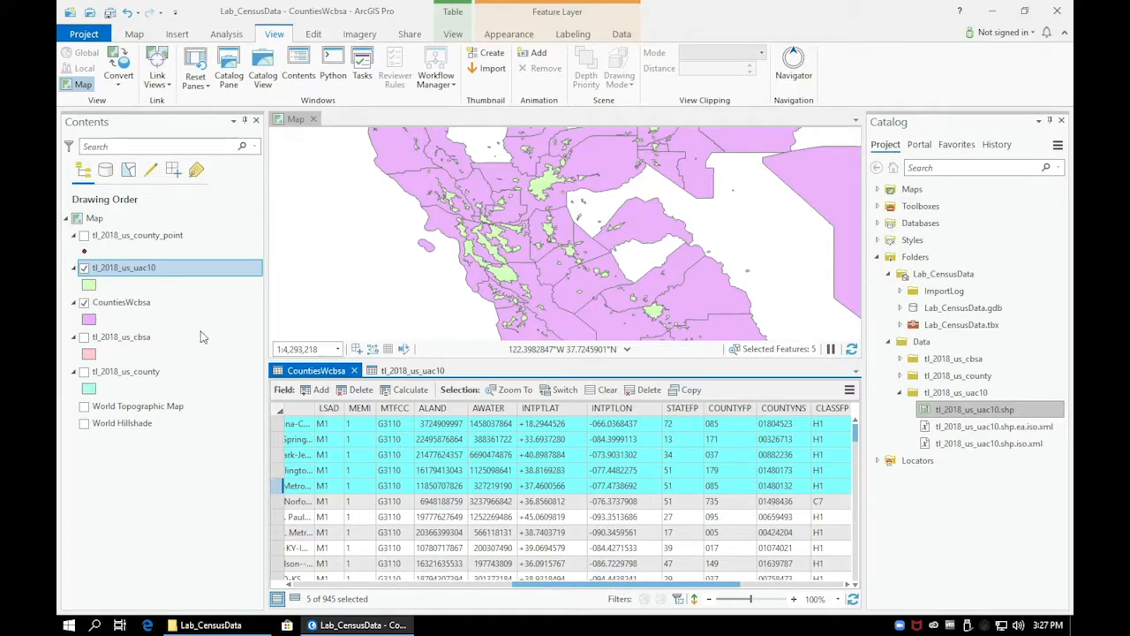
Check the spatial reference in the source properties of the tl_2018_us_uac10 layer
double_click(123, 267)
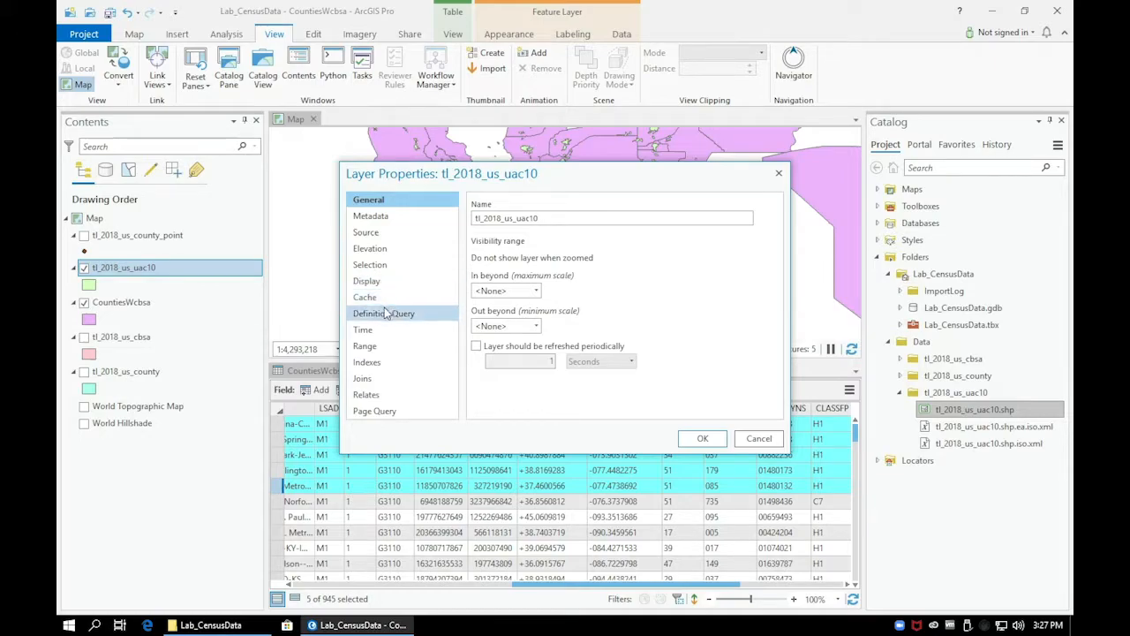
left_click(366, 232)
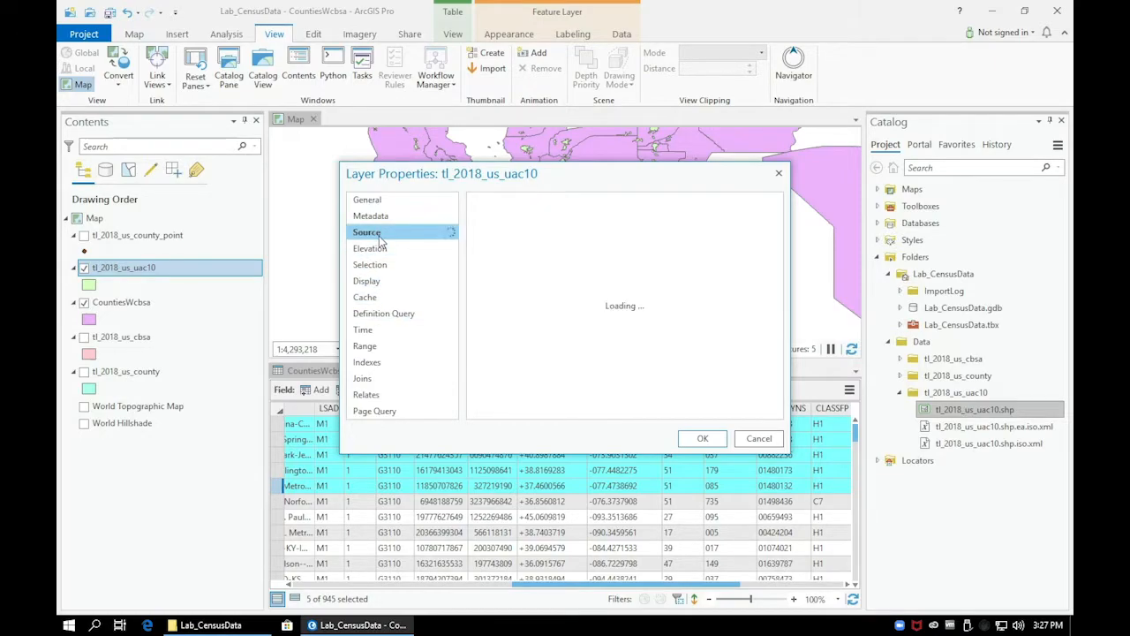
left_click(474, 321)
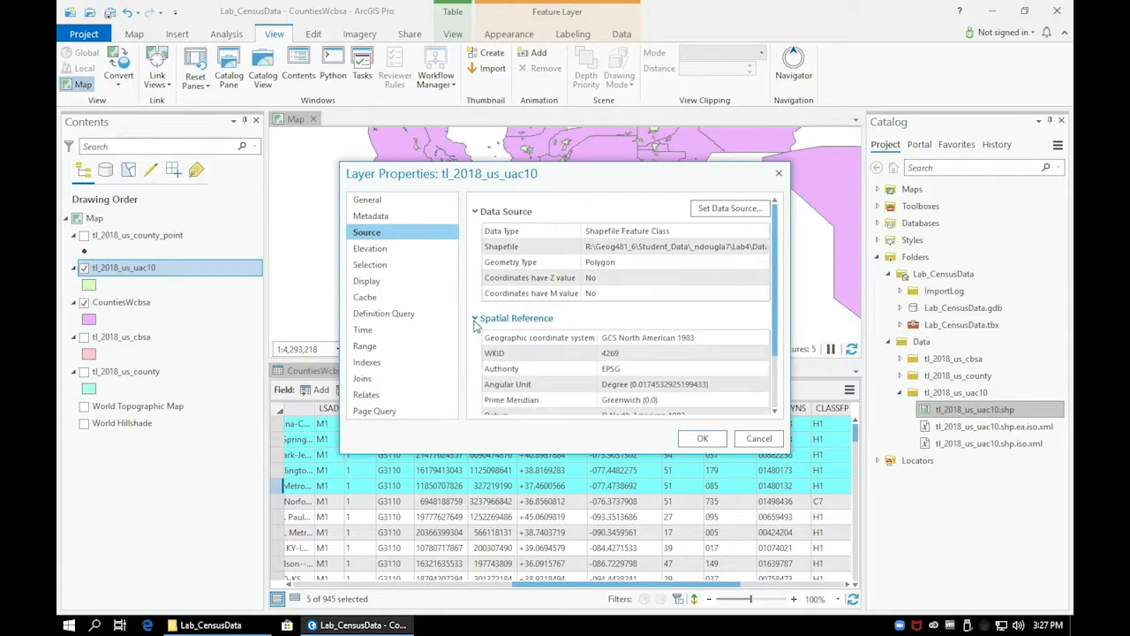
left_click_drag(776, 328, 775, 384)
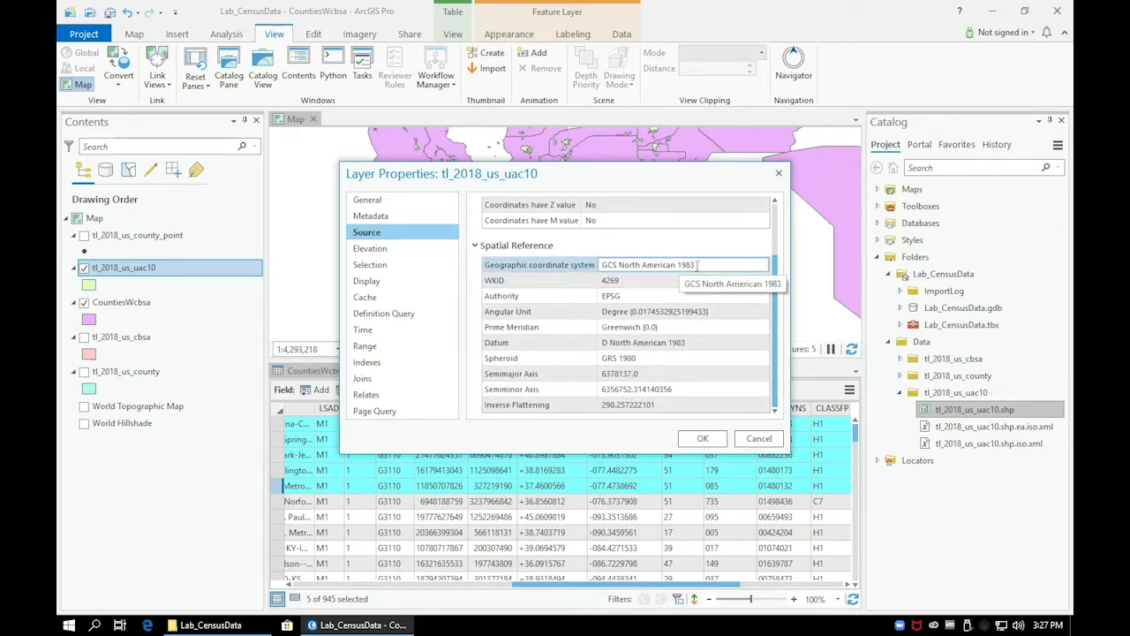
left_click(758, 438)
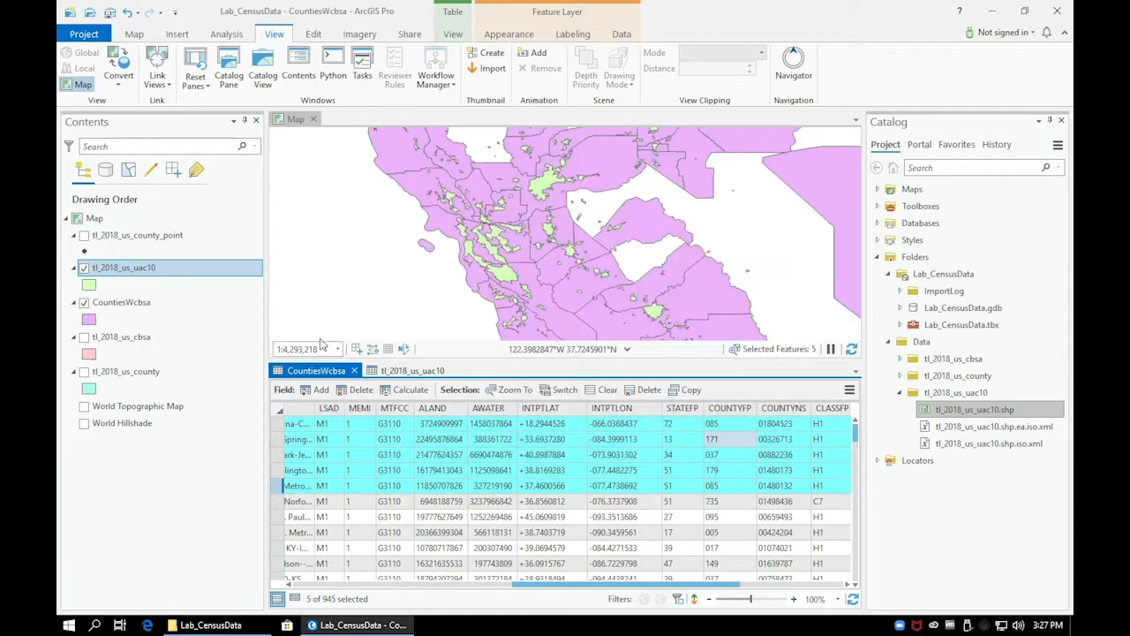
Check the spatial reference in the source properties of the CountiesWcbsa layer
double_click(141, 309)
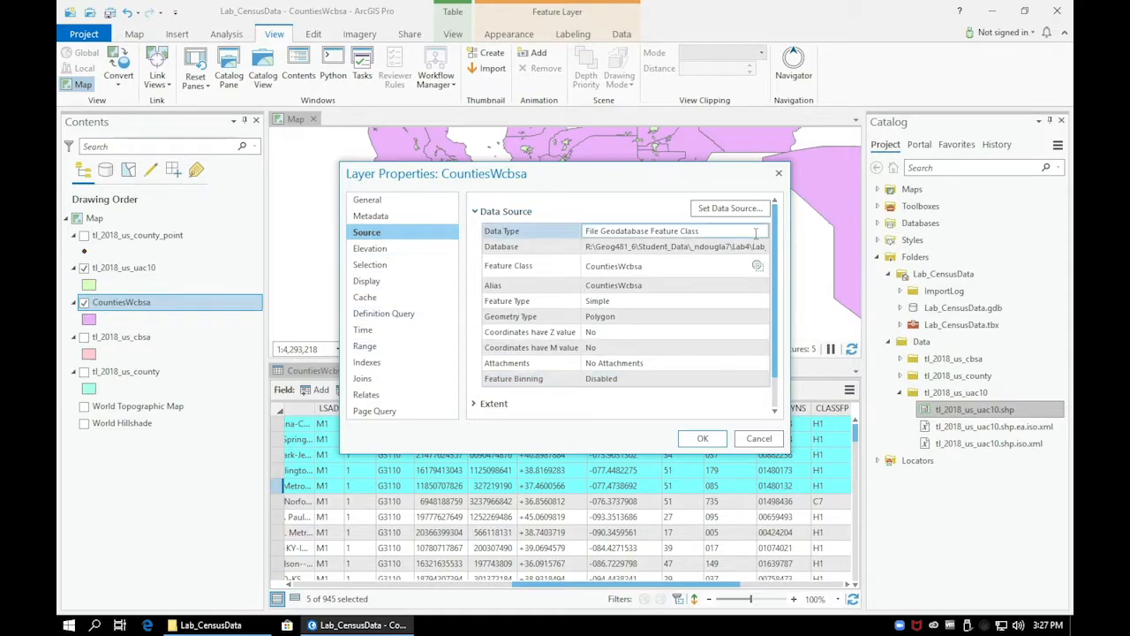
scroll(778, 251, "down", 2)
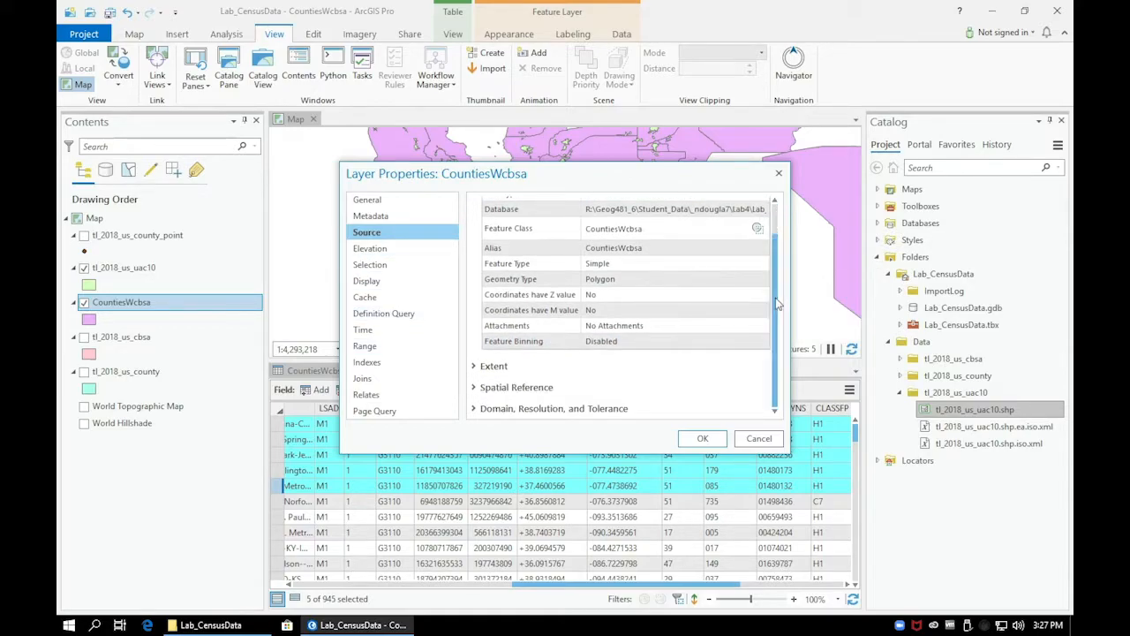
left_click(477, 389)
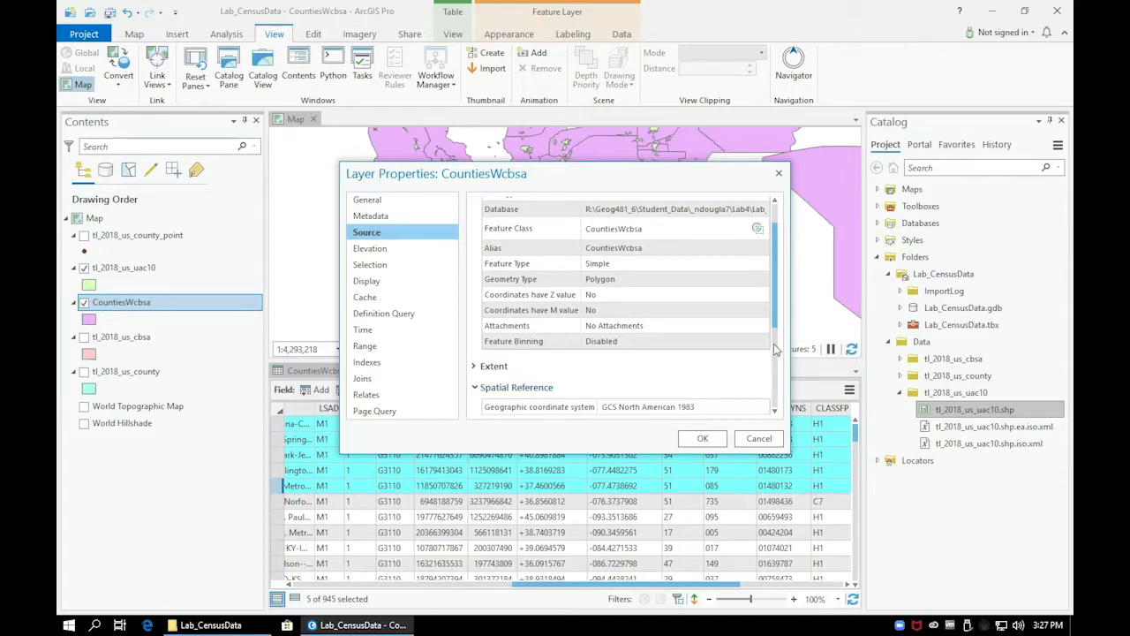
scroll(775, 362, "down", 2)
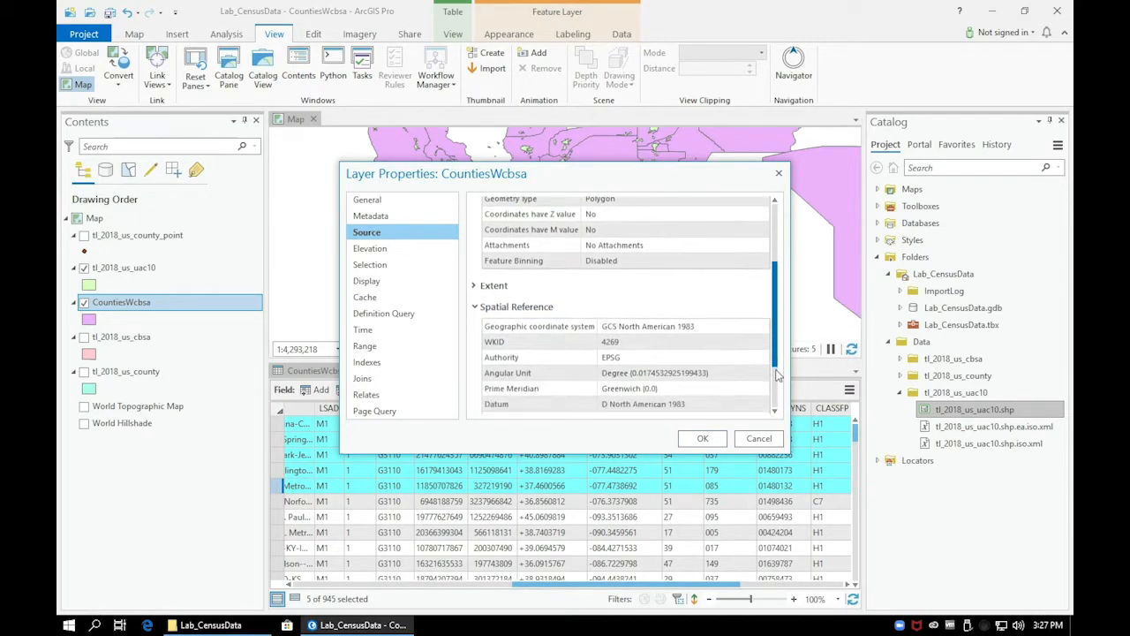
scroll(777, 376, "down", 2)
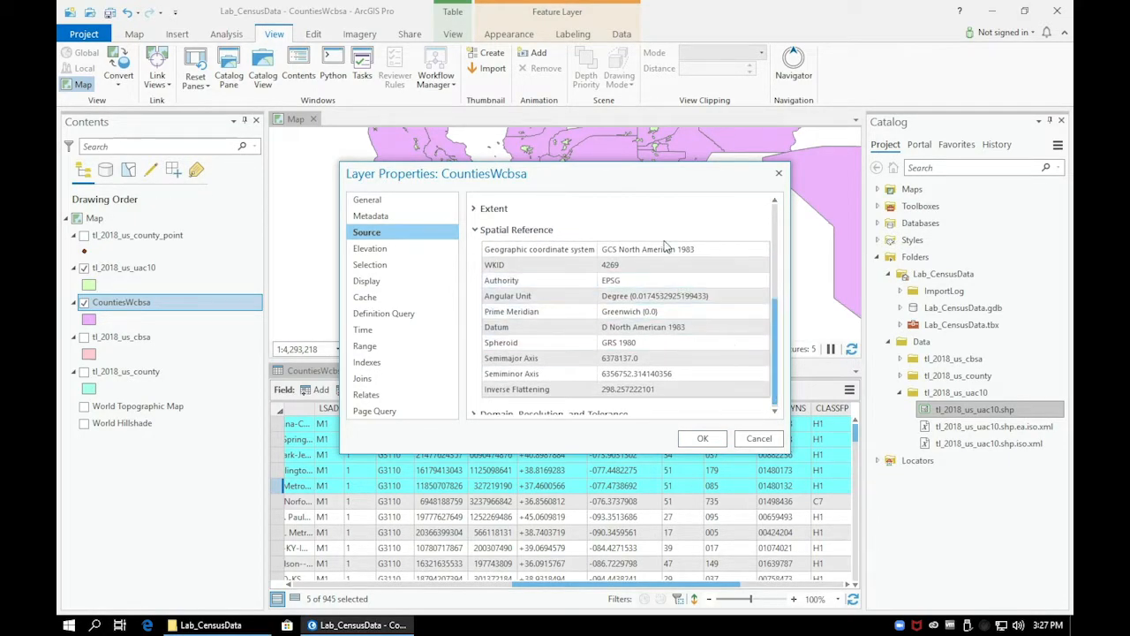
left_click(711, 440)
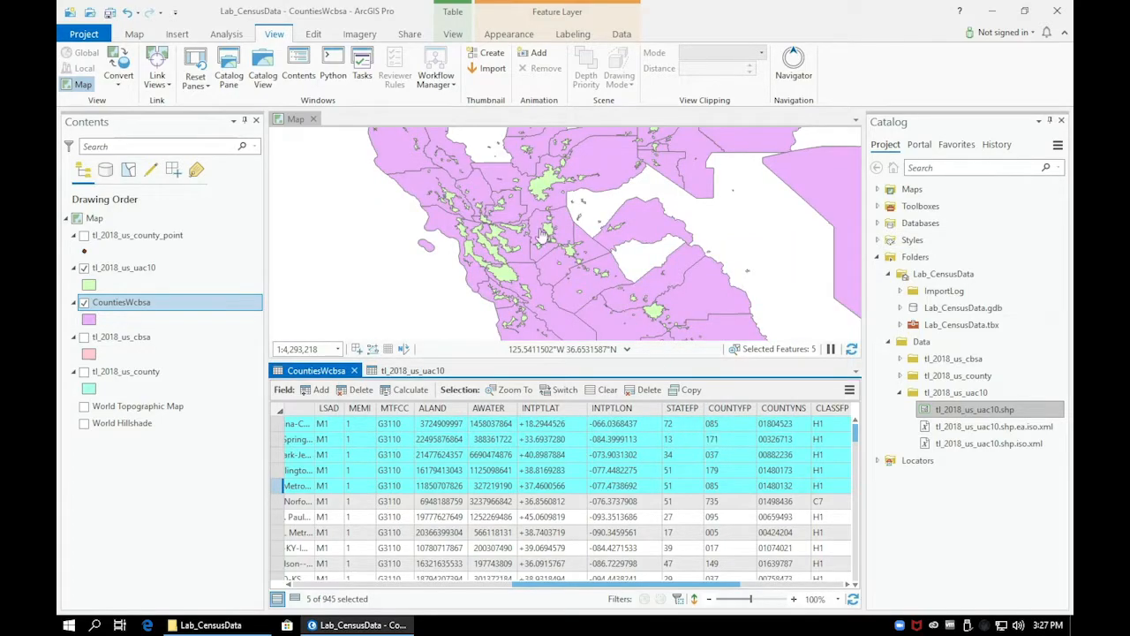
Clear the feature selection on the map
left_click(134, 35)
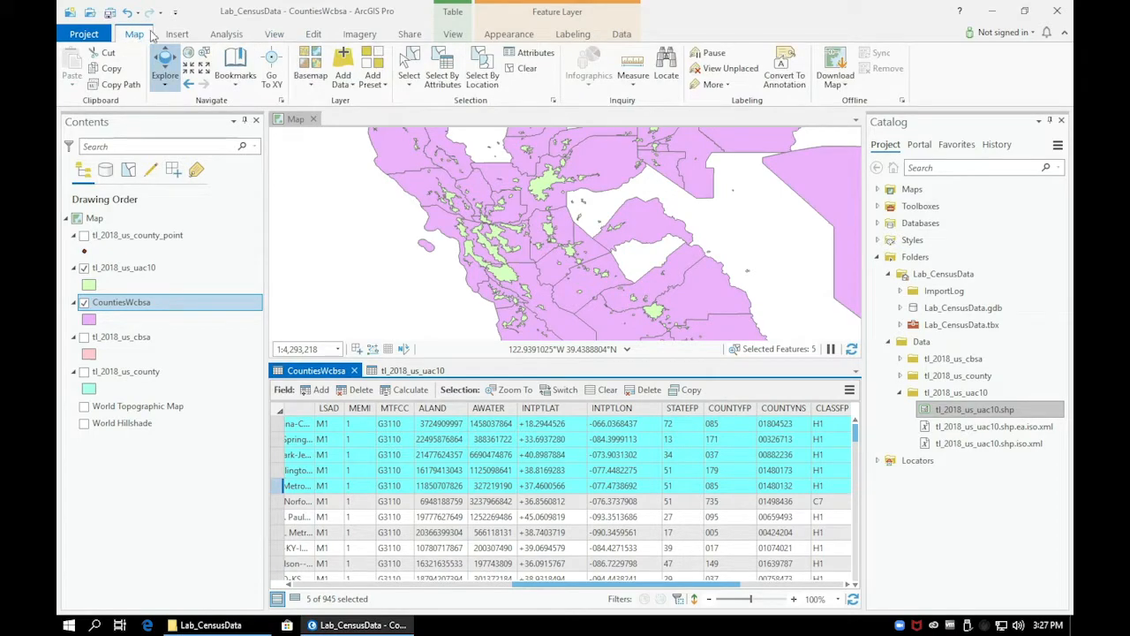
left_click(519, 76)
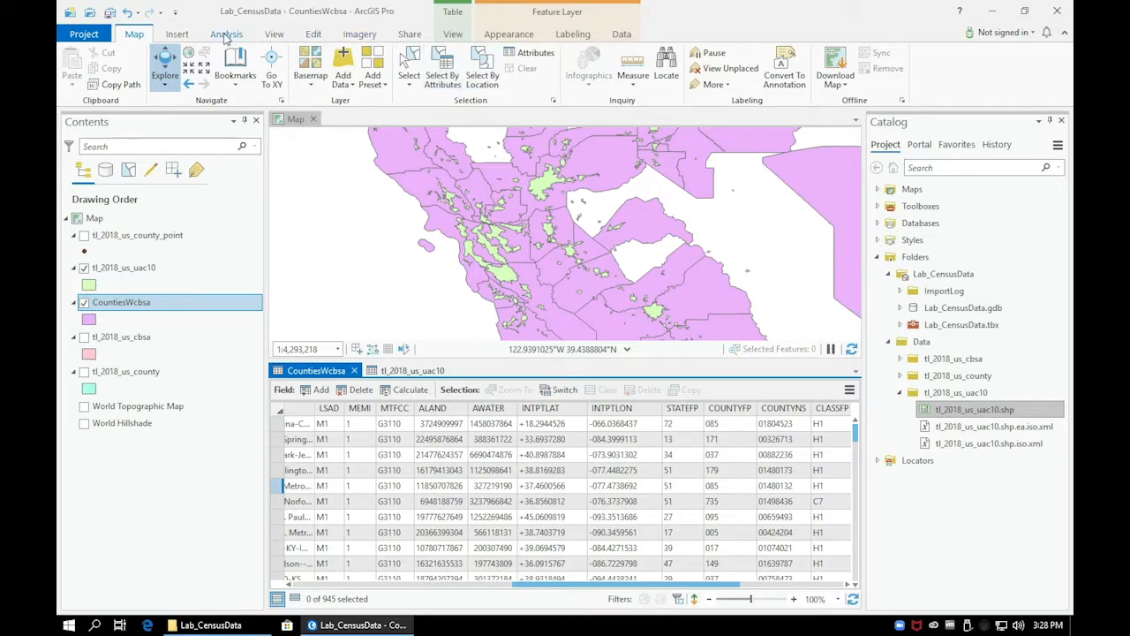
Search the geoprocessing tools for "pro" and open the Project data management tool
left_click(180, 35)
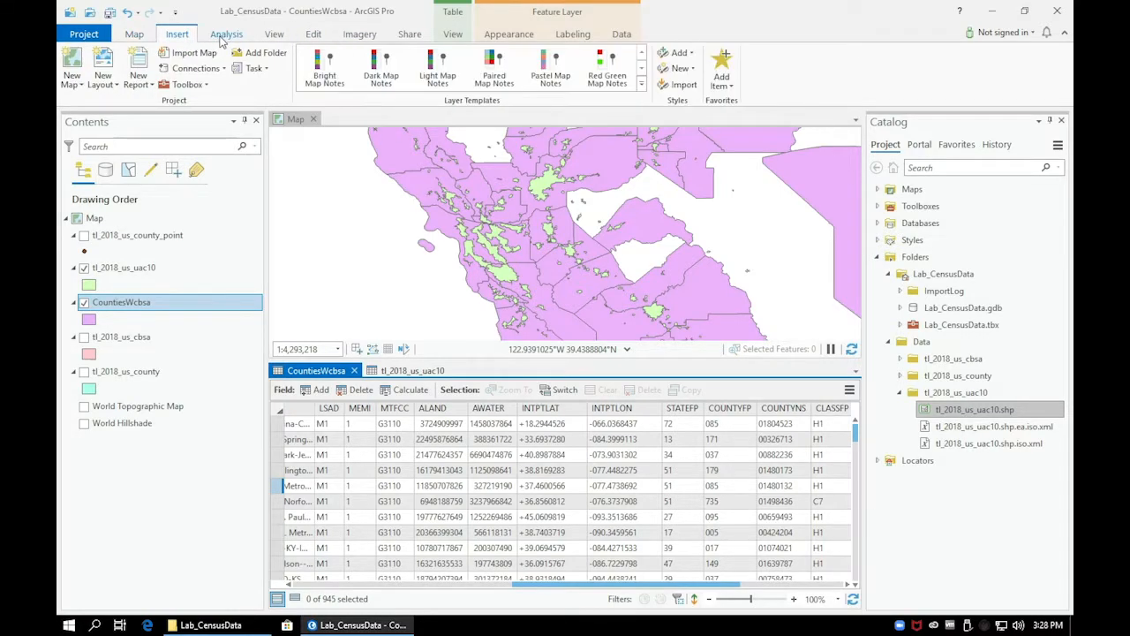
left_click(225, 35)
left_click(246, 58)
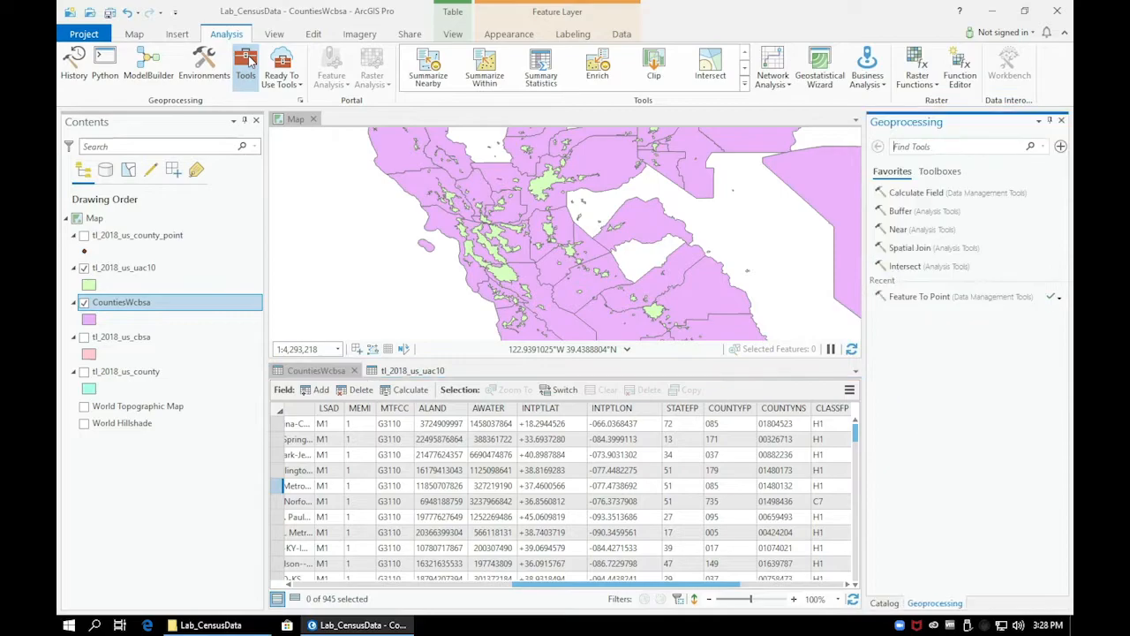
left_click(902, 145)
type("pro")
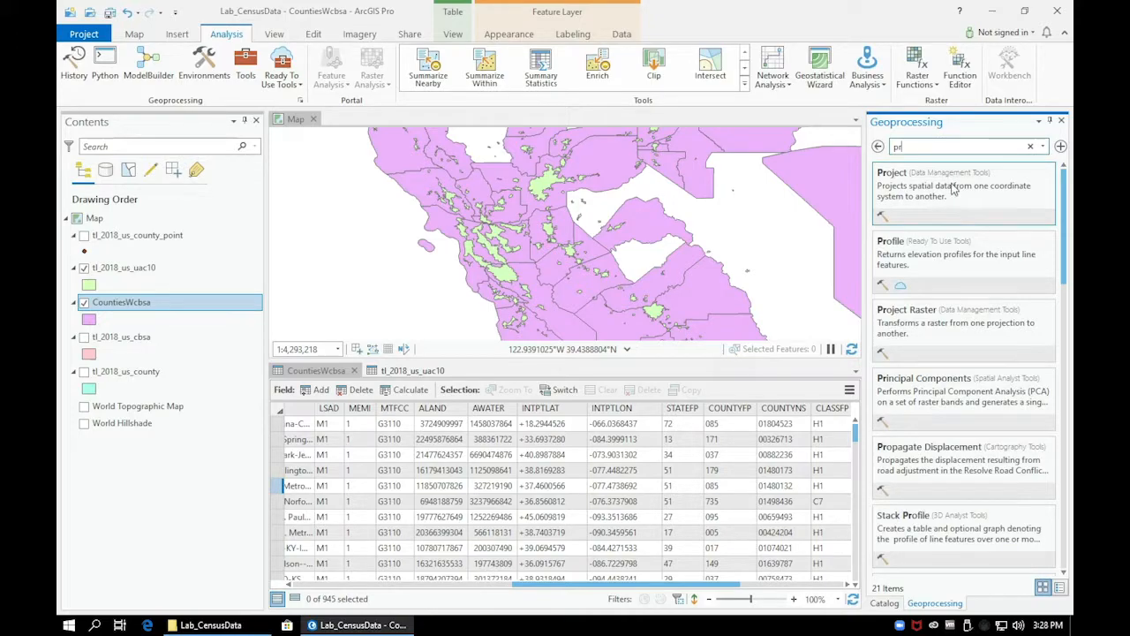
left_click(953, 187)
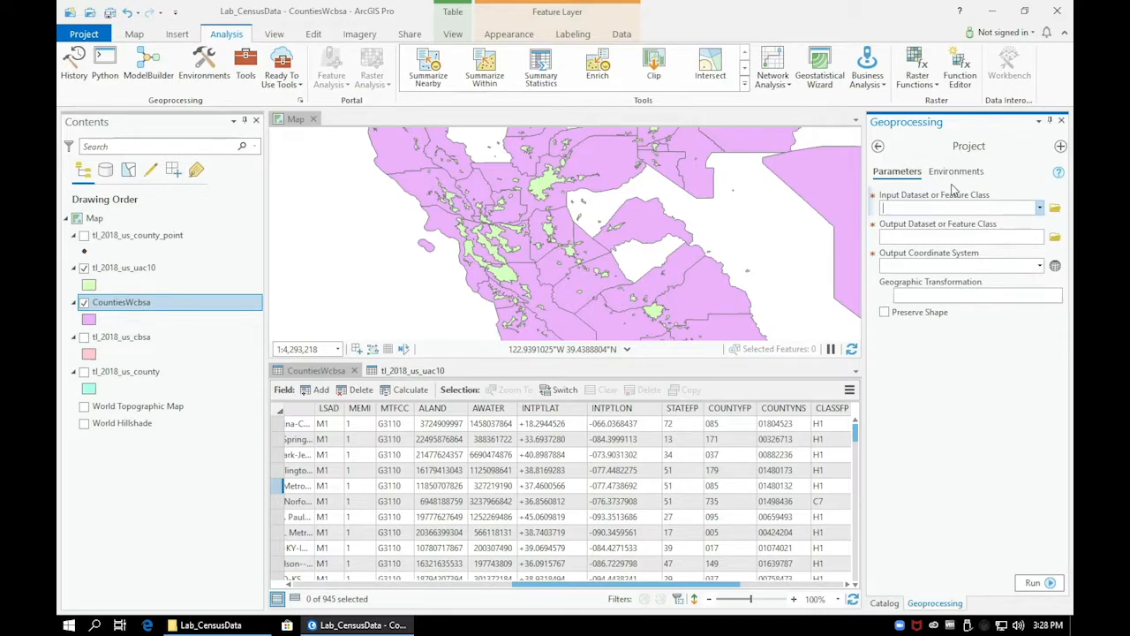
Project the tl_2018_us_uac10 layer to the NAD 1983 (2011) Contiguous USA Albers coordinate system, searching for "USA Albers" to find it
left_click(1039, 207)
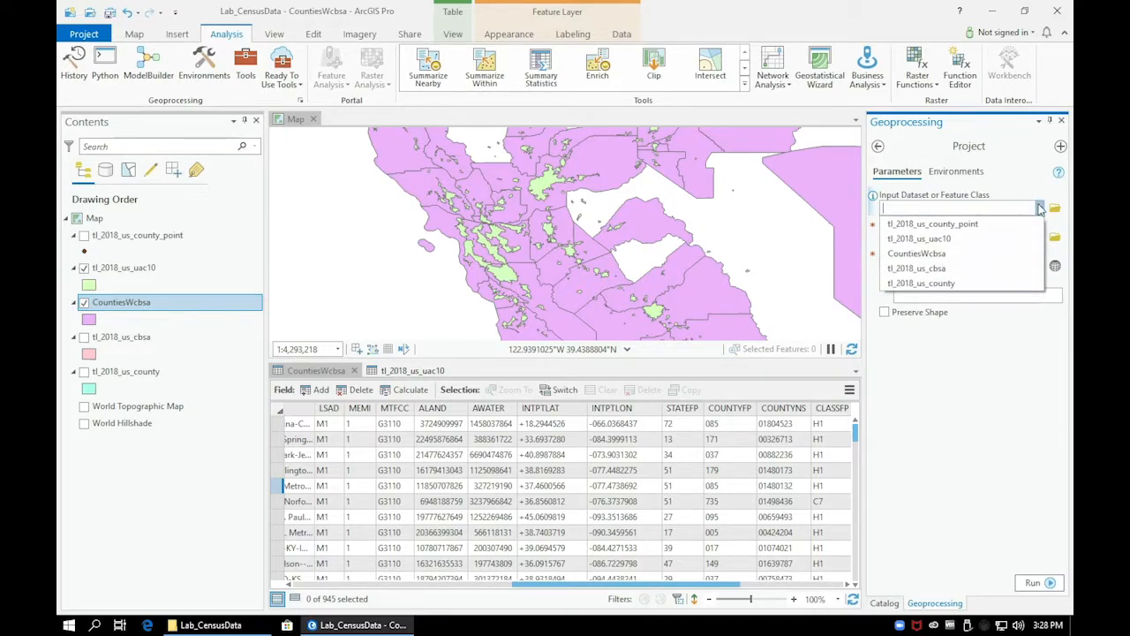
left_click(995, 239)
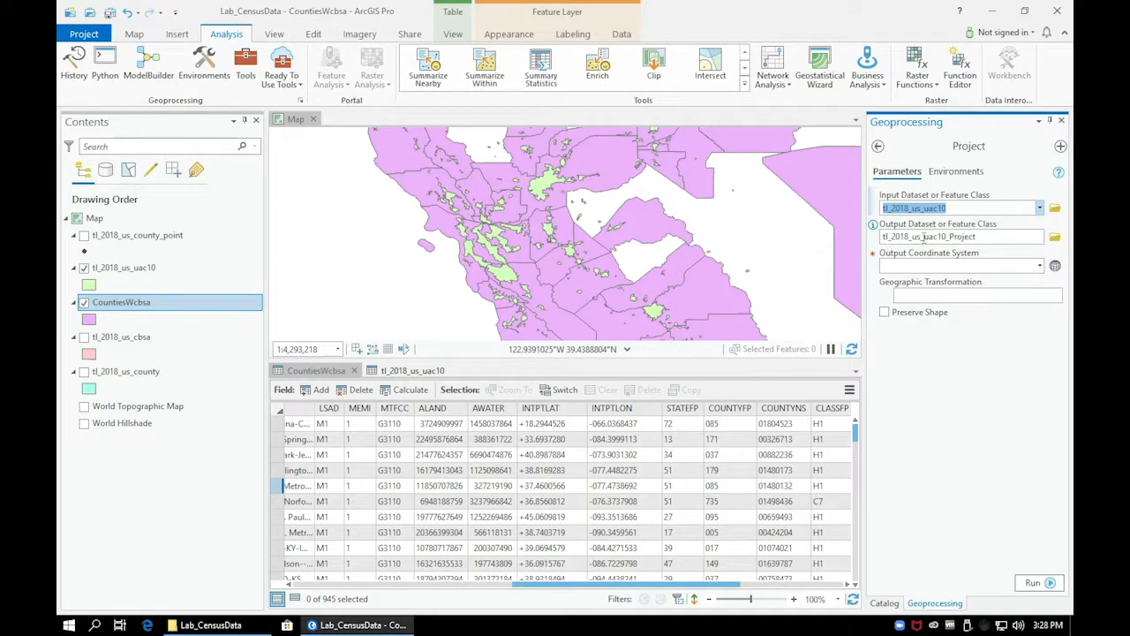
left_click(1040, 266)
left_click(1041, 267)
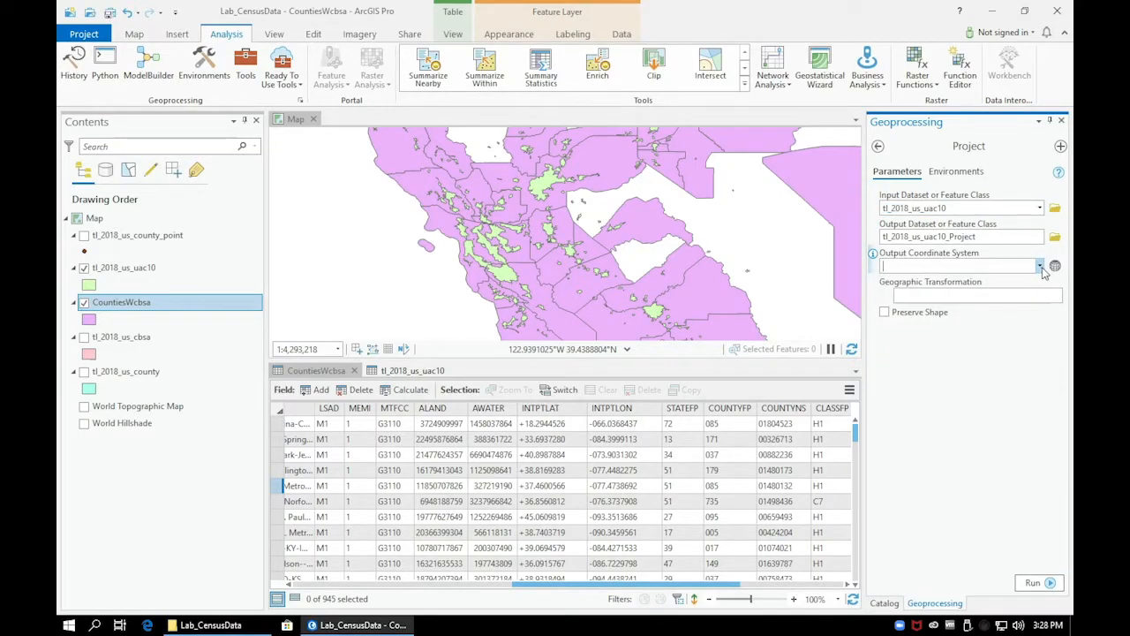
left_click(1055, 266)
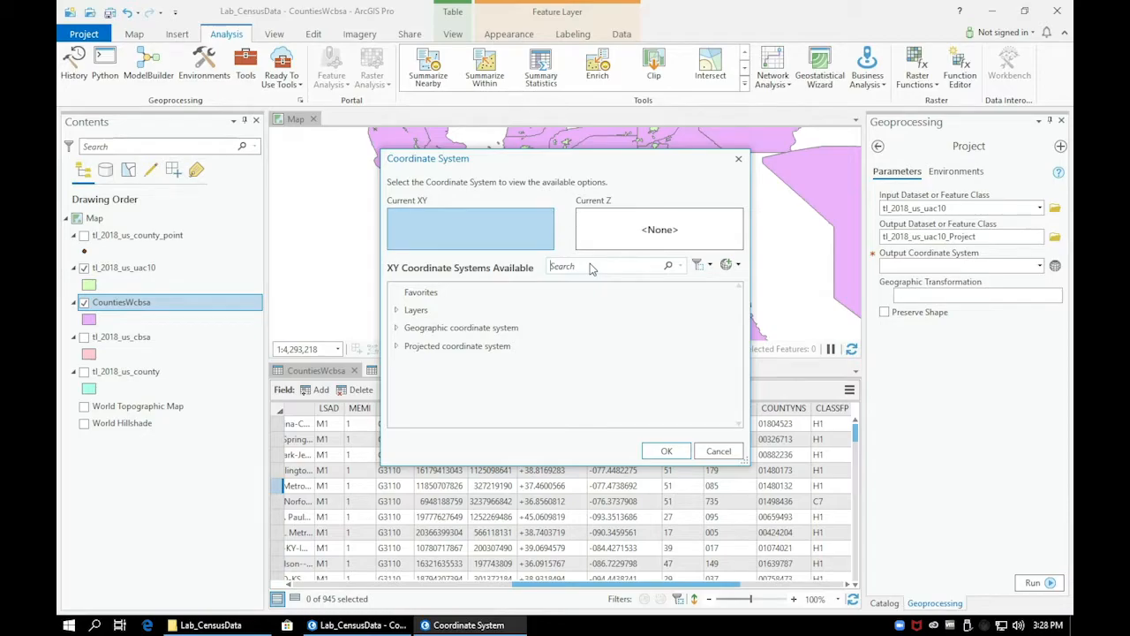
type("USA Albers")
left_click(439, 346)
left_click(418, 363)
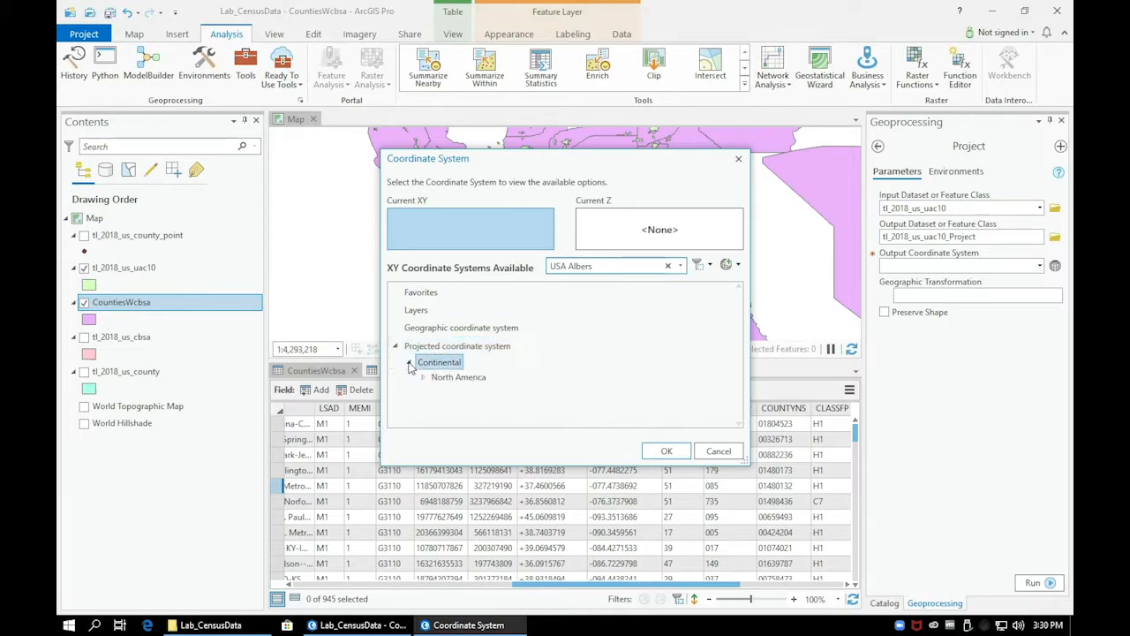
left_click(423, 379)
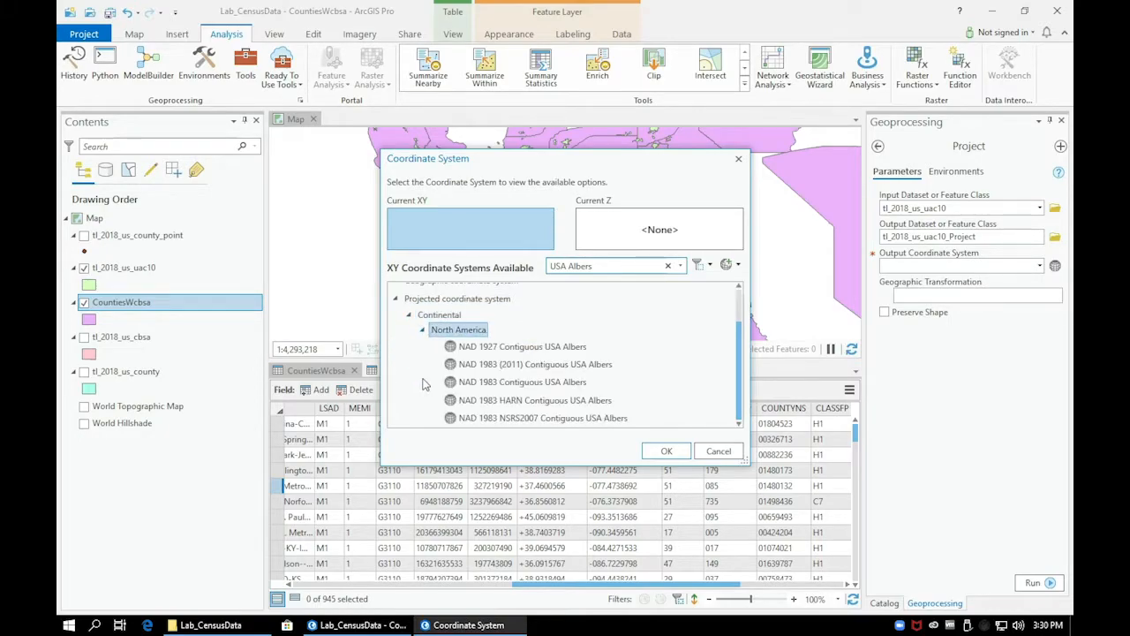
left_click(609, 370)
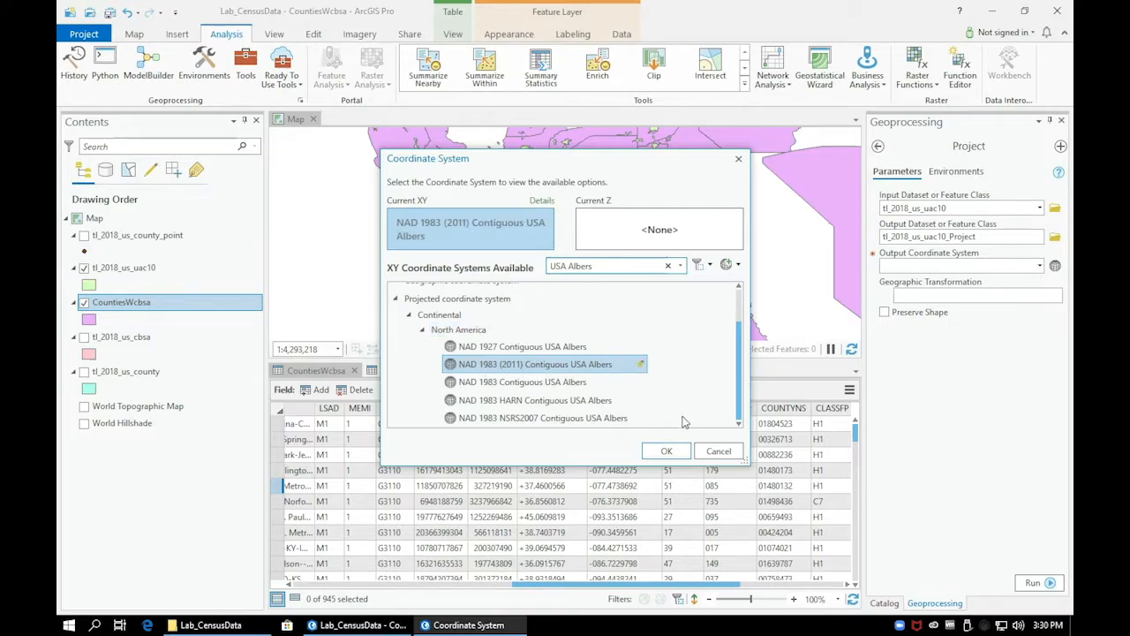
left_click(669, 451)
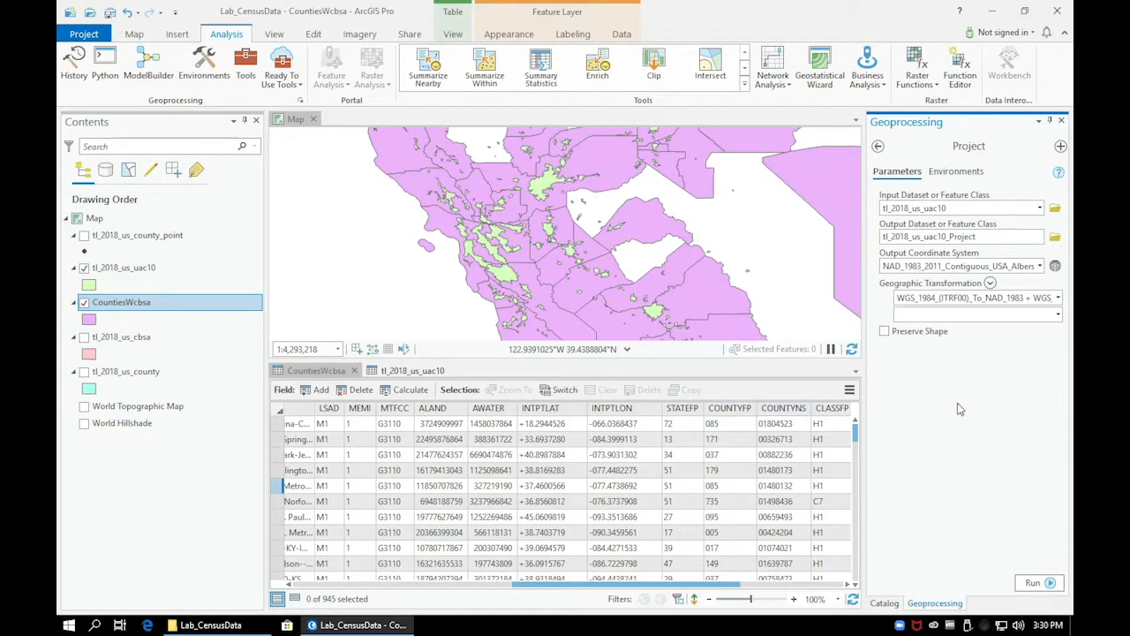
left_click(1040, 584)
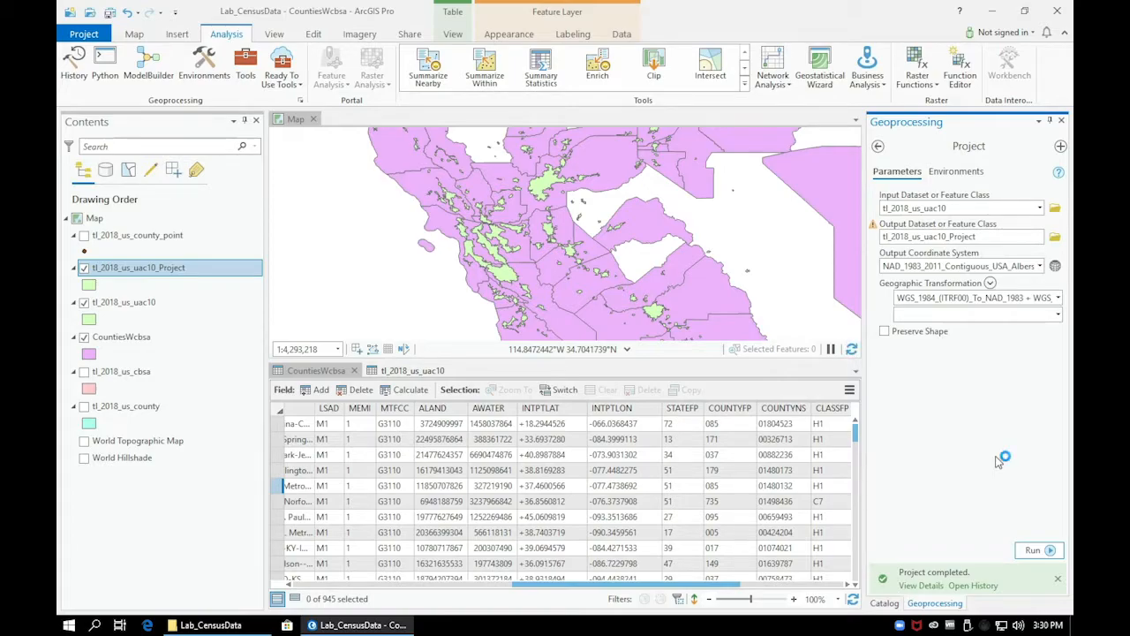
Project the tl_2018_us_cbsa layer with the same coordinate system, naming the output tl_2018_us_cbsa_Project
left_click(1034, 209)
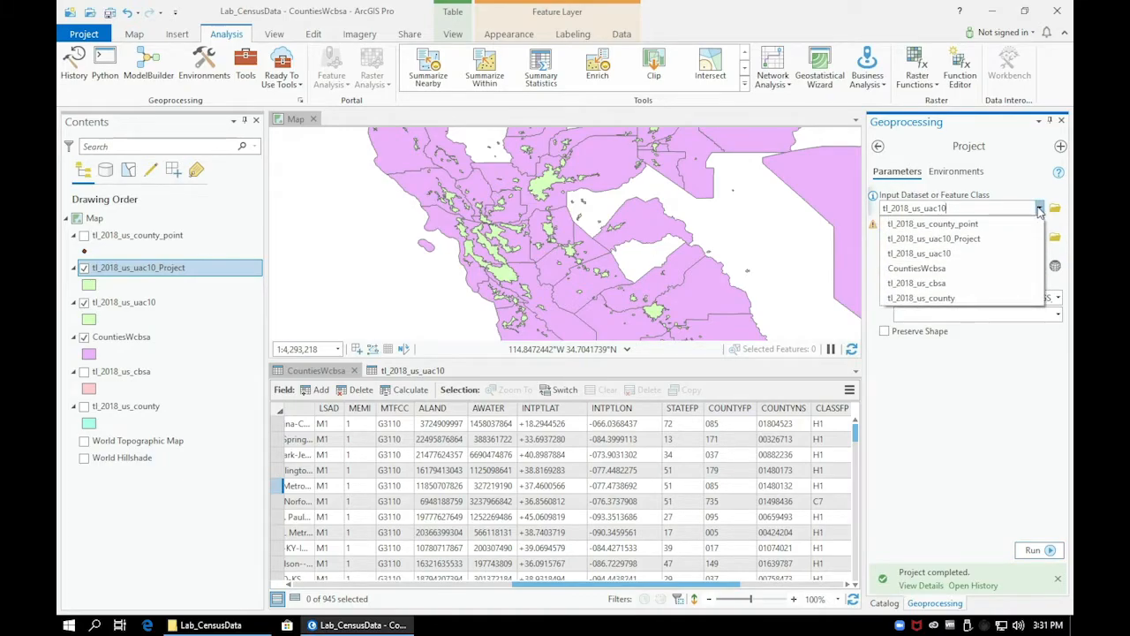
left_click(971, 283)
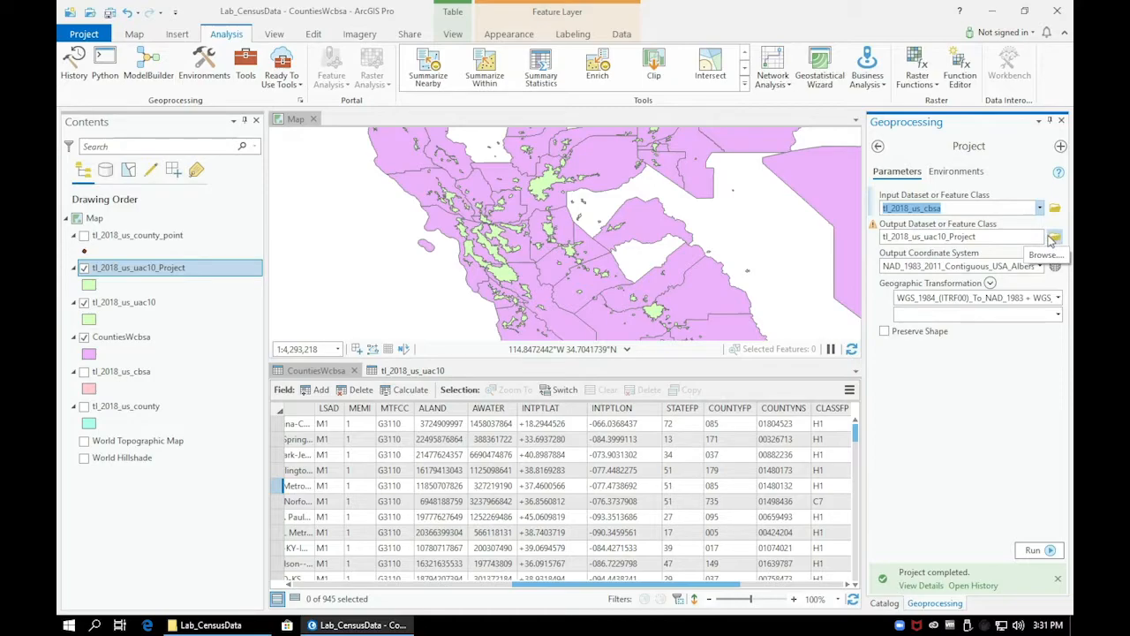
left_click(950, 237)
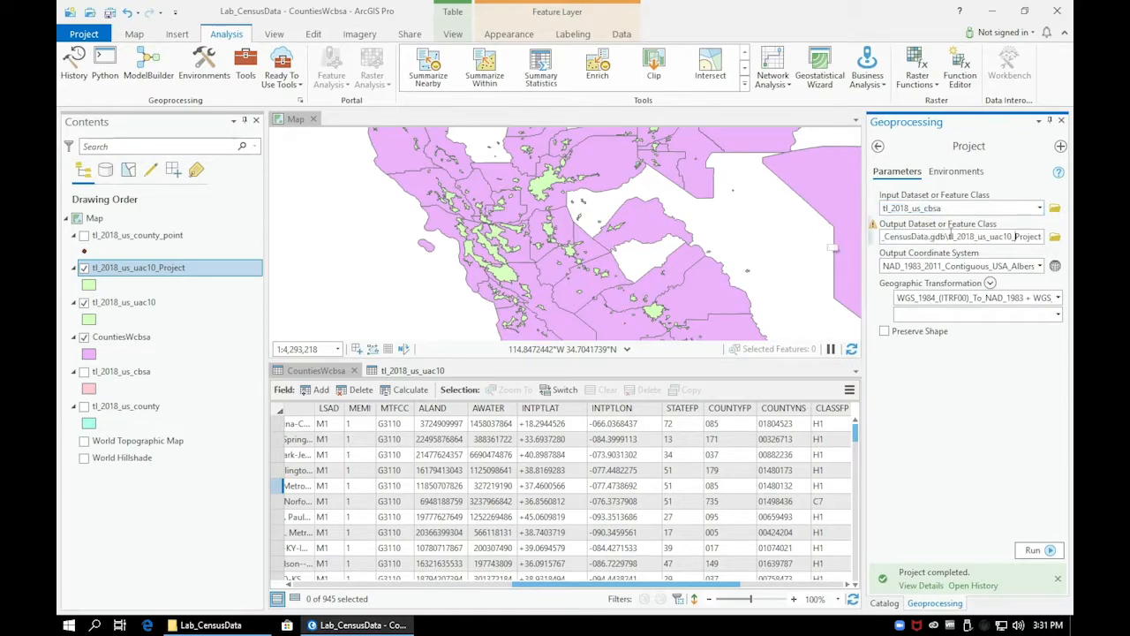
left_click_drag(1016, 236, 948, 237)
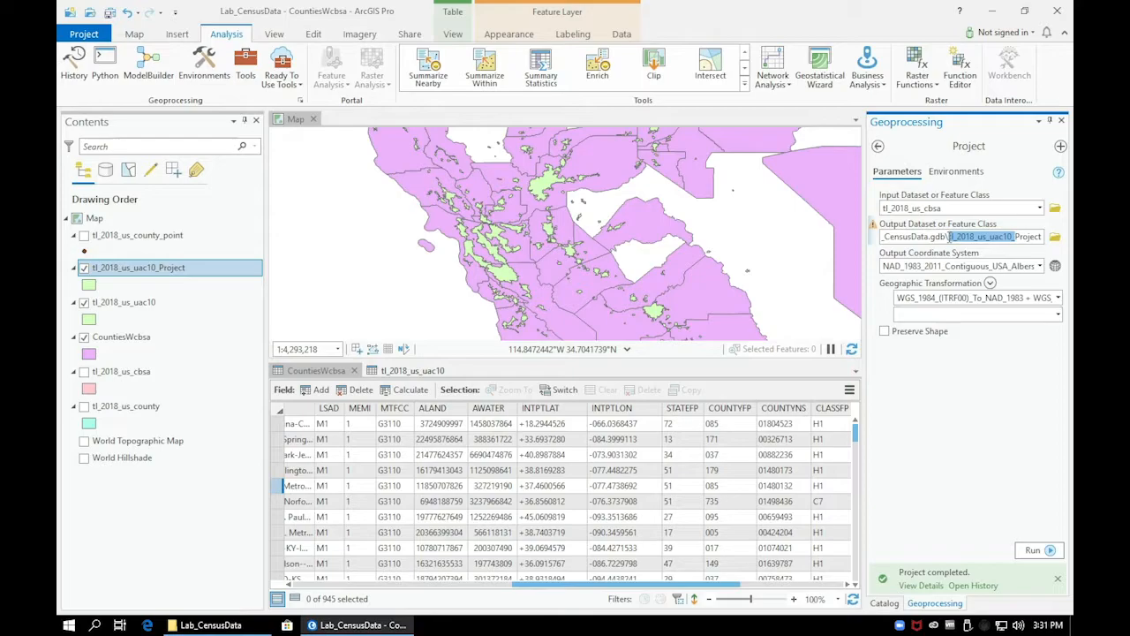
type("tl_2018_us_cbsa")
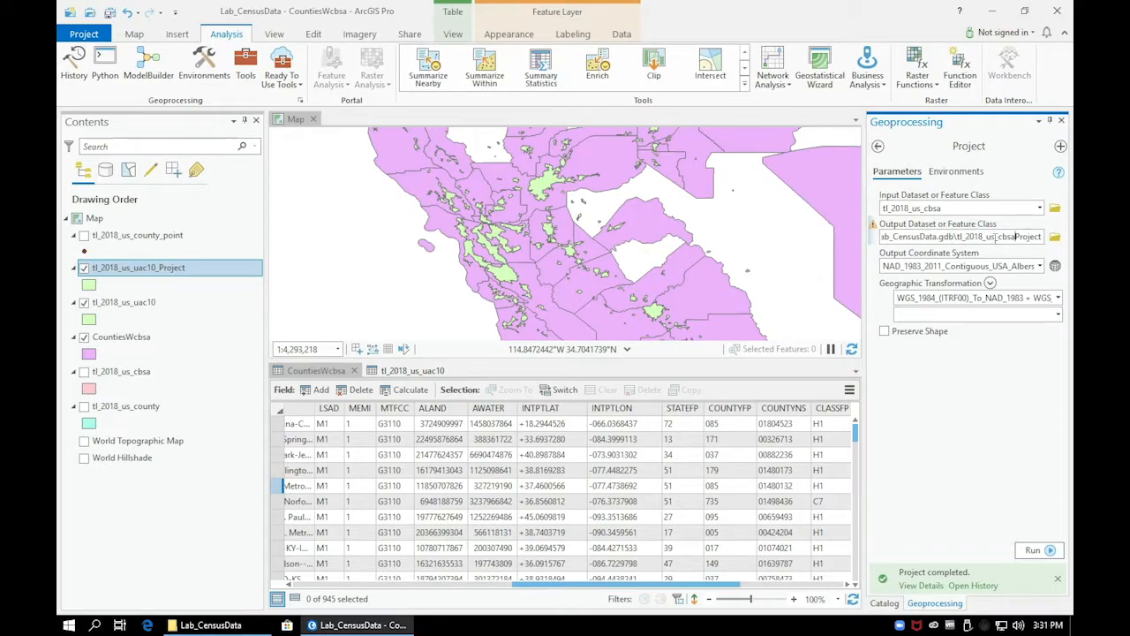
type("_")
left_click(1033, 550)
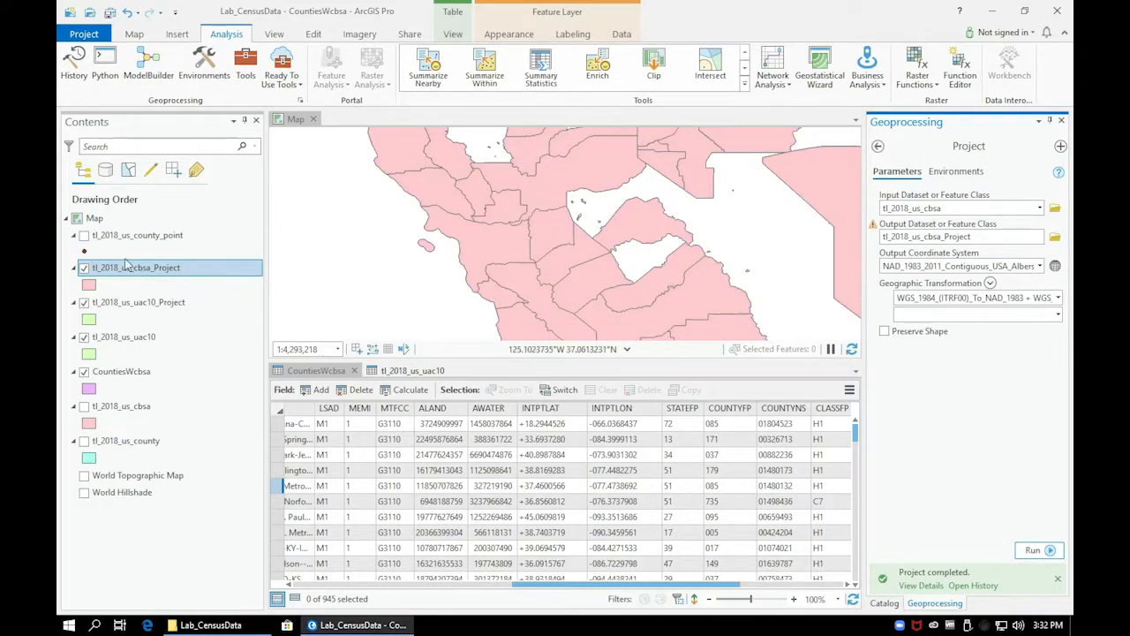
Collapse the tl_2018_us_county_point layer and move it below tl_2018_us_county in the drawing order
left_click(73, 235)
left_click_drag(74, 240, 126, 448)
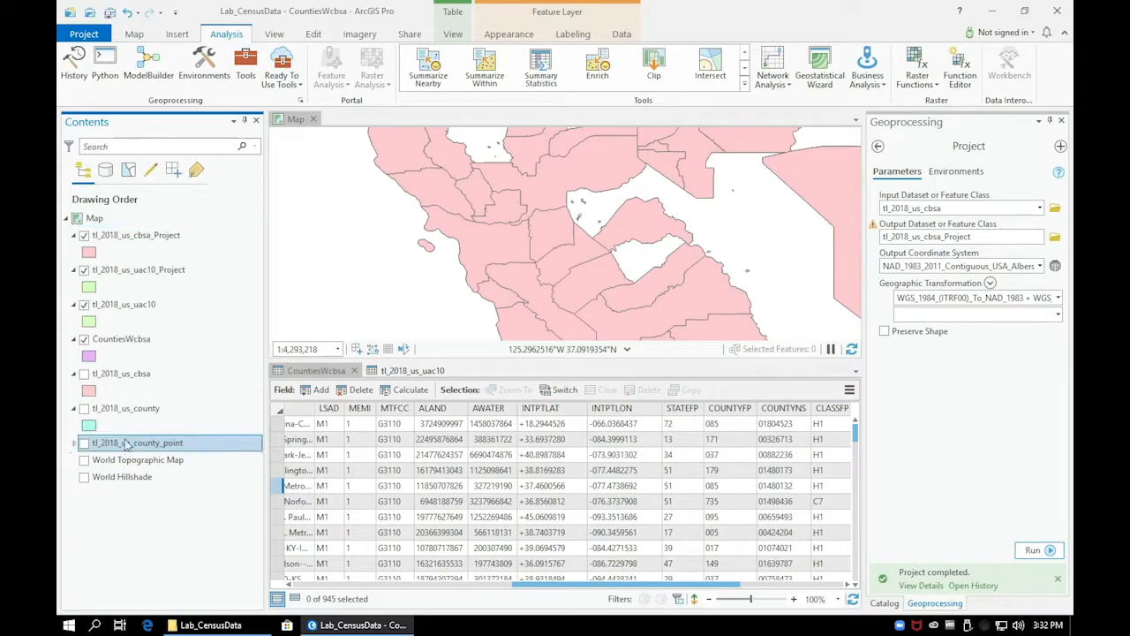
Hide the tl_2018_us_uac10 and CountiesWcbsa layers and collapse the legends of all remaining unprojected layers
left_click(81, 305)
left_click(74, 305)
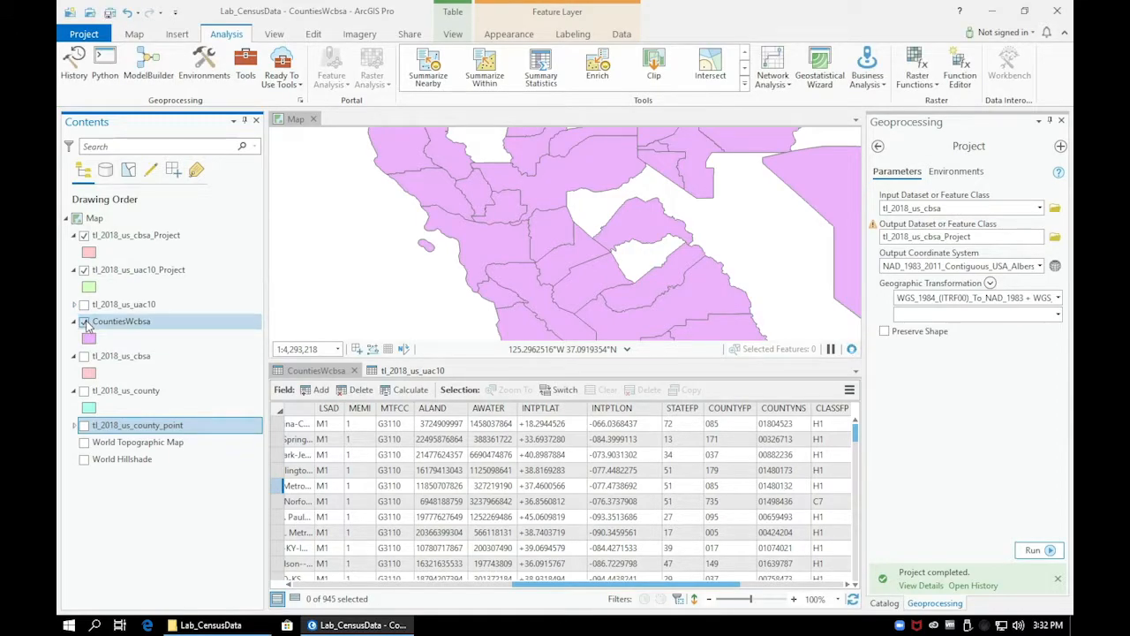
left_click(81, 323)
left_click(75, 322)
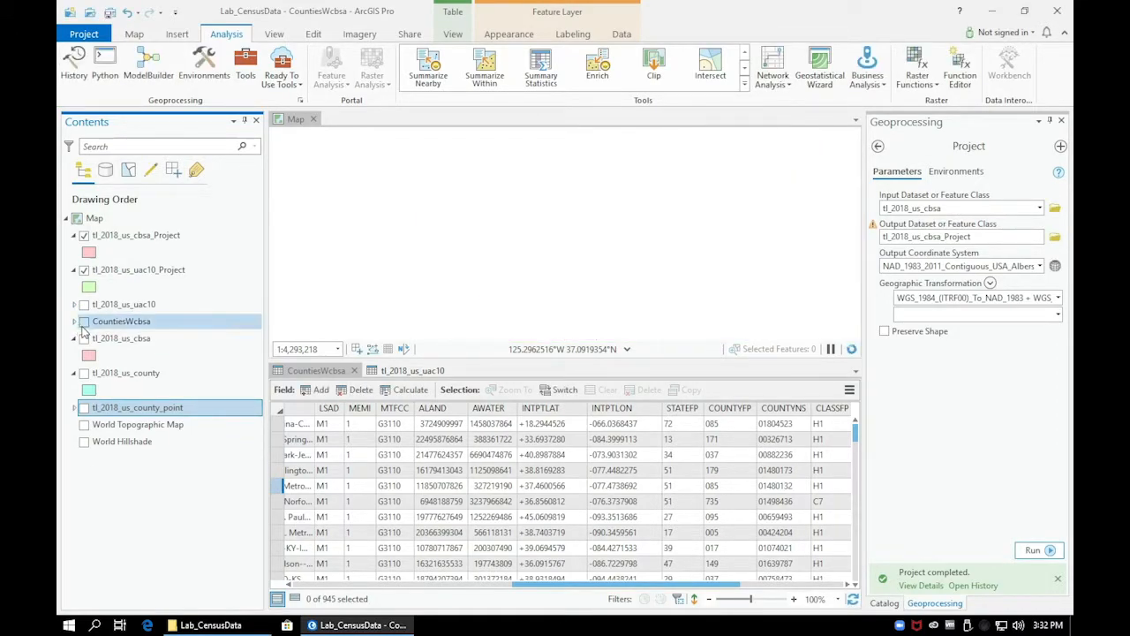
left_click(75, 341)
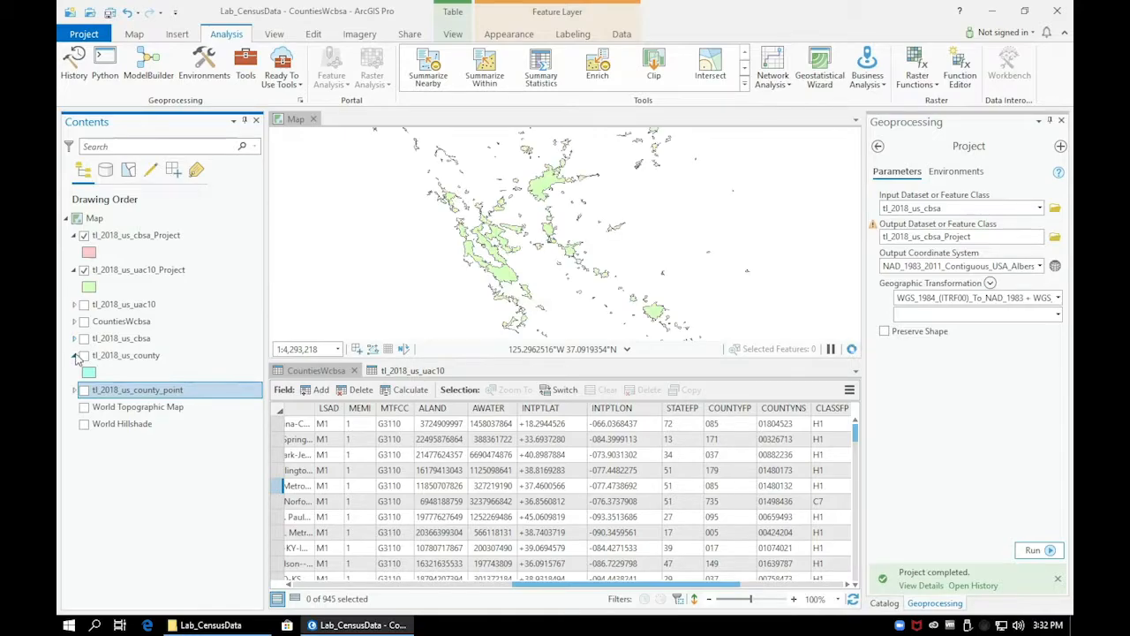
left_click(76, 357)
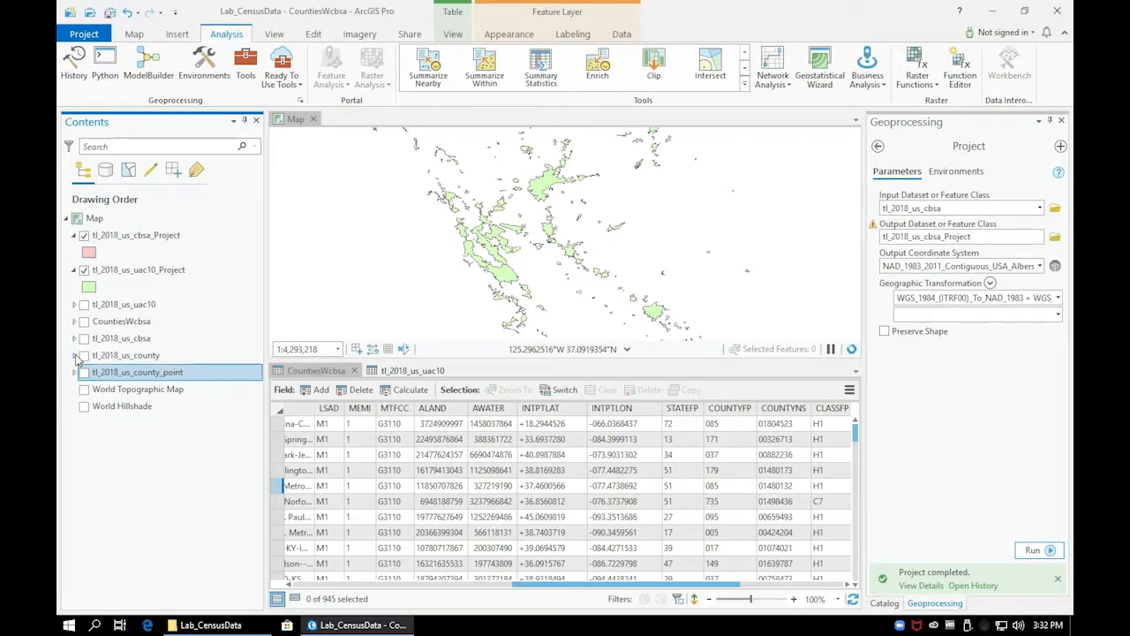
Remove the five unprojected layers, from tl_2018_us_uac10 through tl_2018_us_county_point, from the map
left_click(113, 309, "shift")
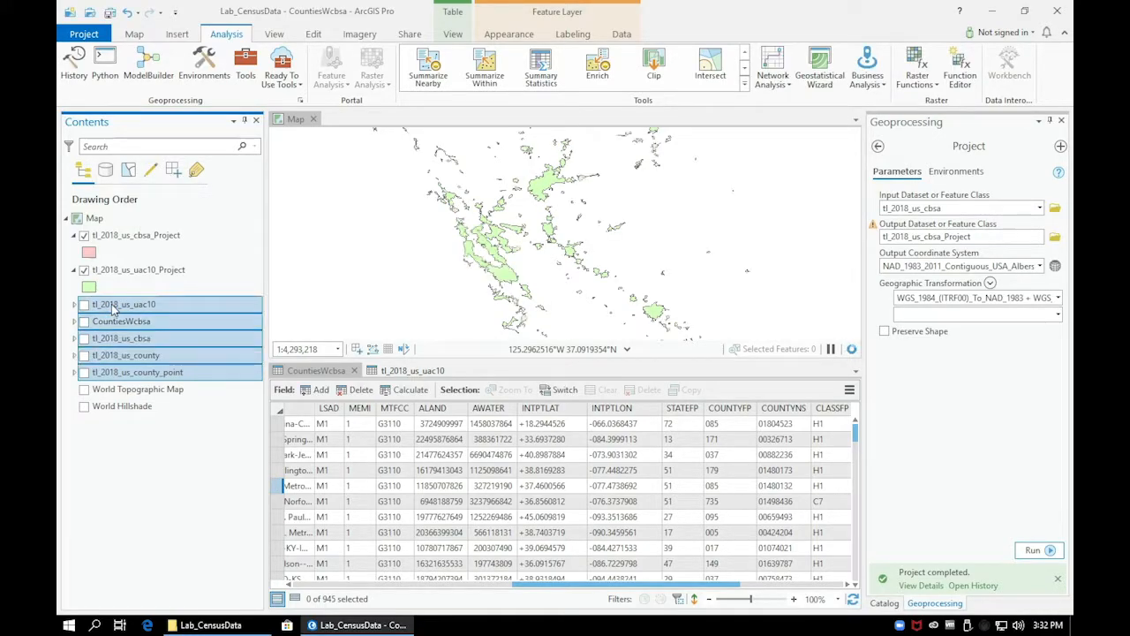
right_click(113, 309)
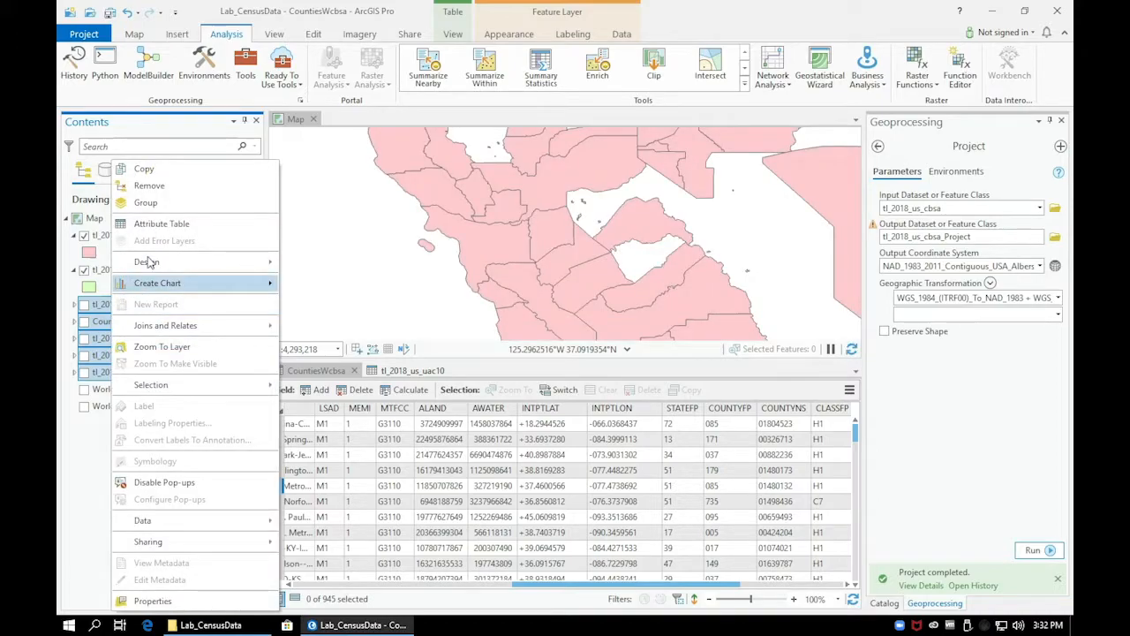
left_click(154, 201)
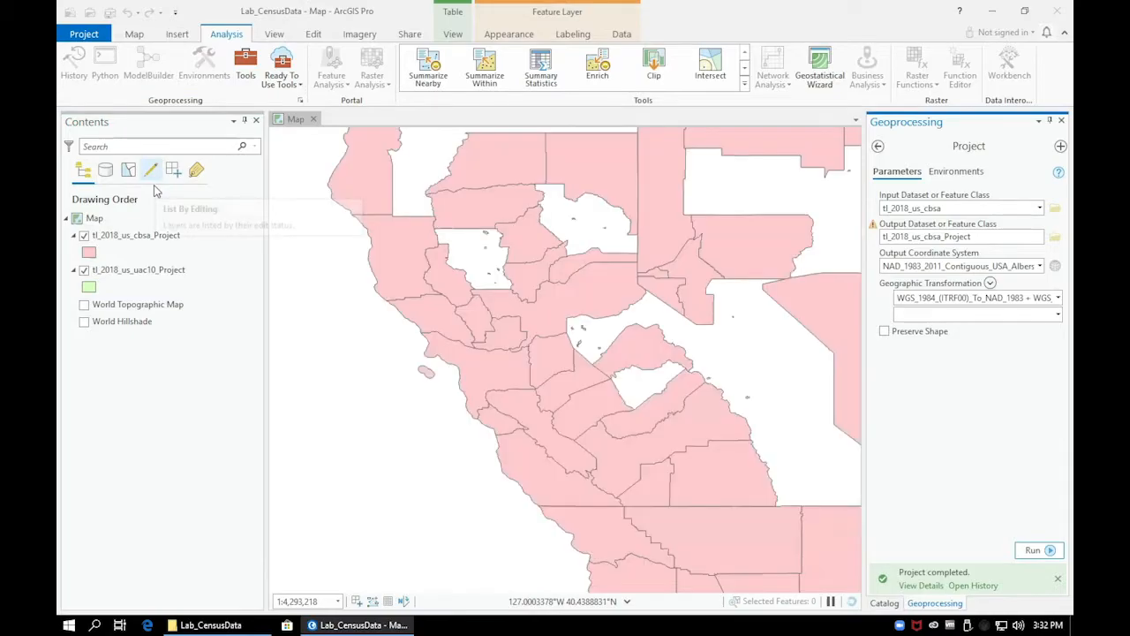
Move tl_2018_us_uac10_Project above tl_2018_us_cbsa_Project in the drawing order and save the project
left_click_drag(118, 269, 128, 235)
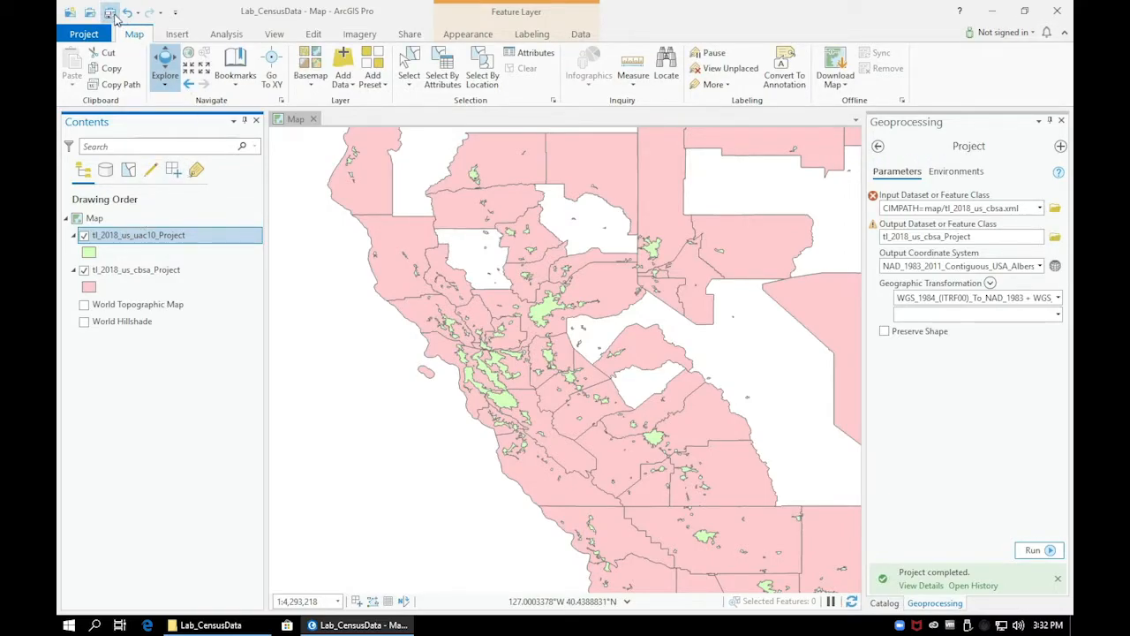
left_click(109, 13)
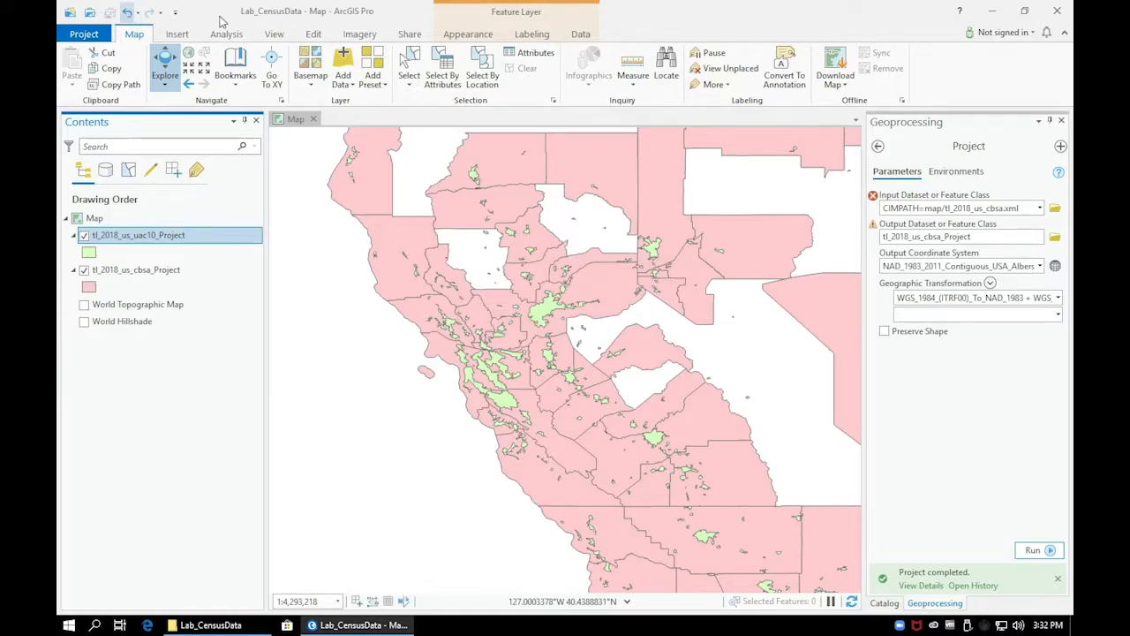
Close the Geoprocessing pane, collapse the Data folder, and examine the feature classes stored in Lab_CensusData.gdb
left_click(1061, 121)
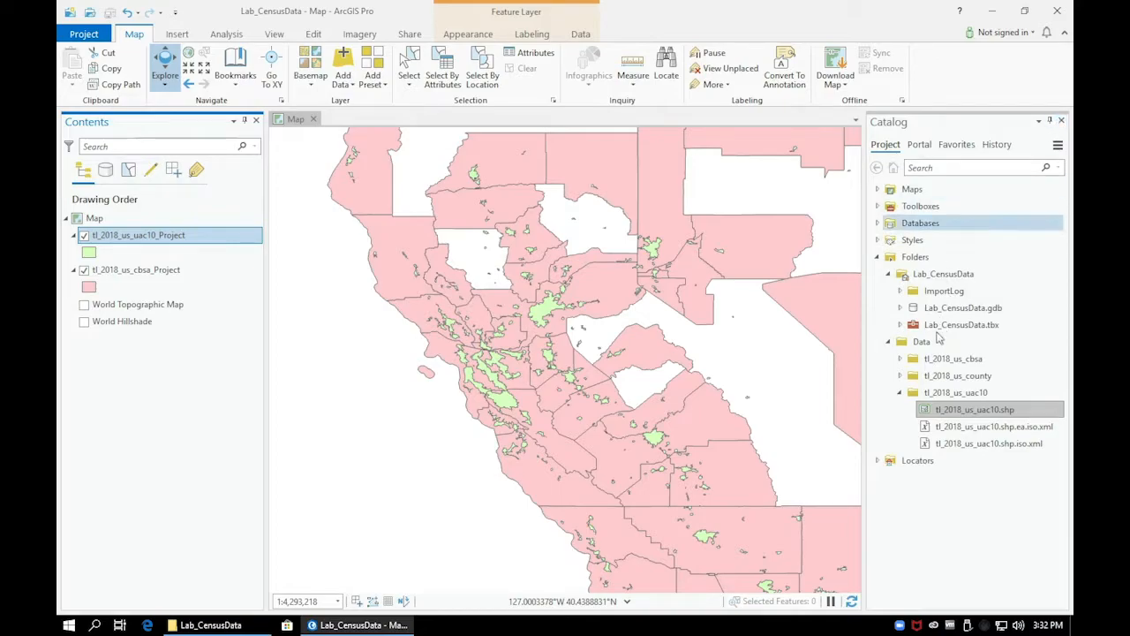
left_click(899, 391)
left_click(888, 341)
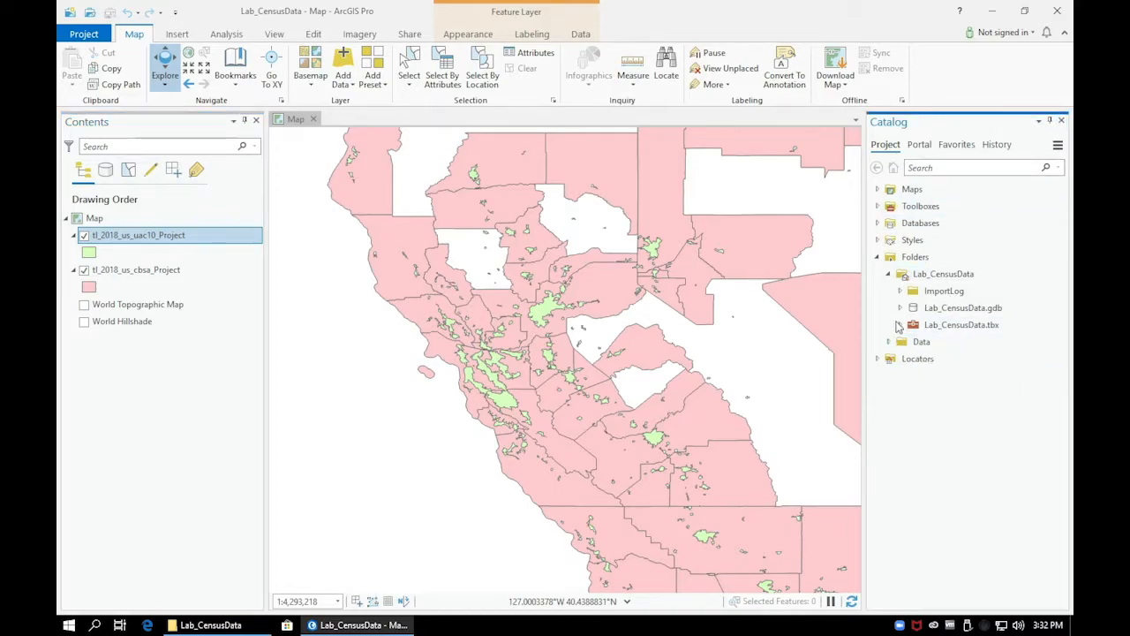
left_click(899, 307)
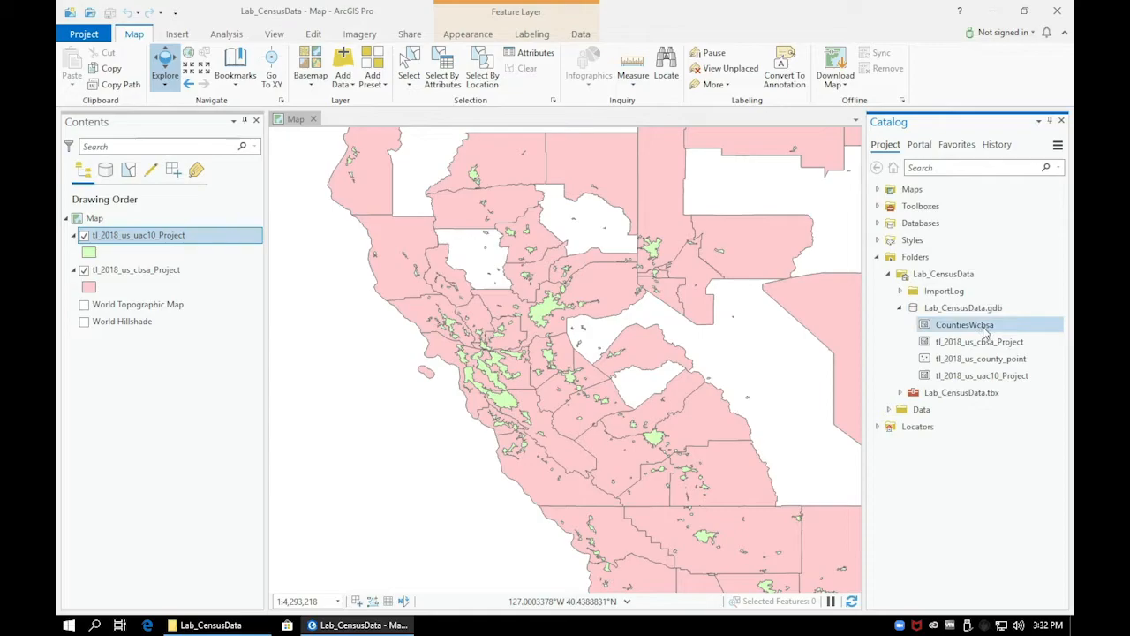
left_click(1006, 377)
left_click(1007, 395)
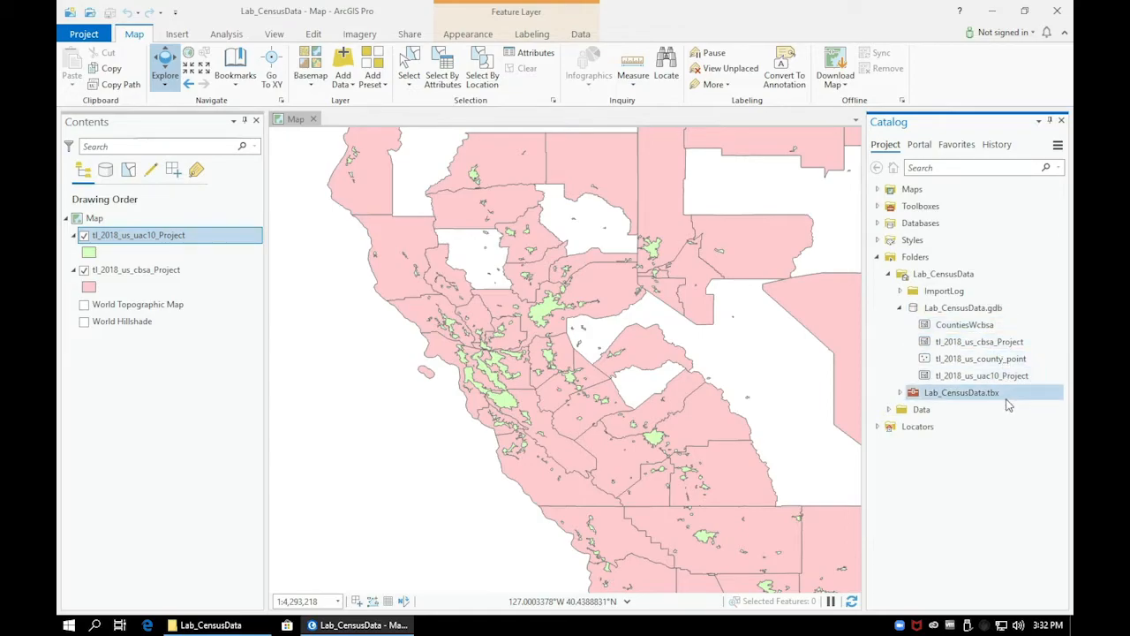